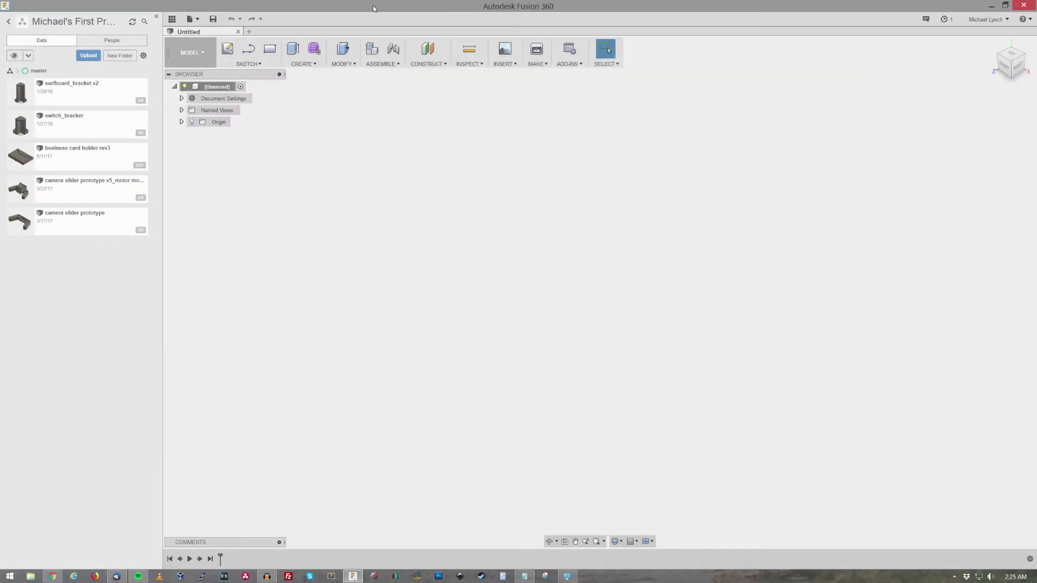
# - Start a new sketch on the front origin plane
pyautogui.click(228, 49)
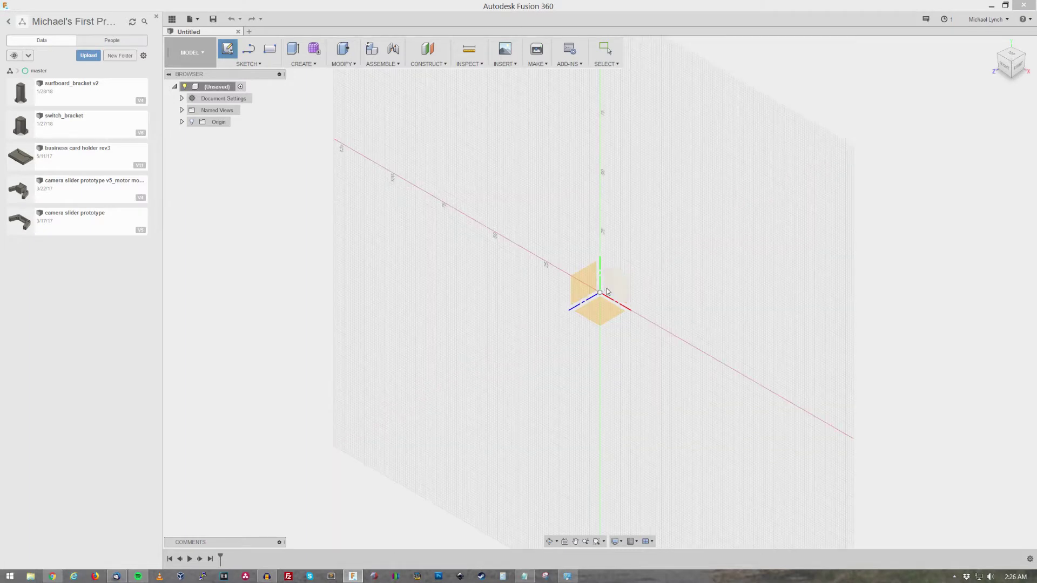
pyautogui.click(607, 289)
pyautogui.press('l')
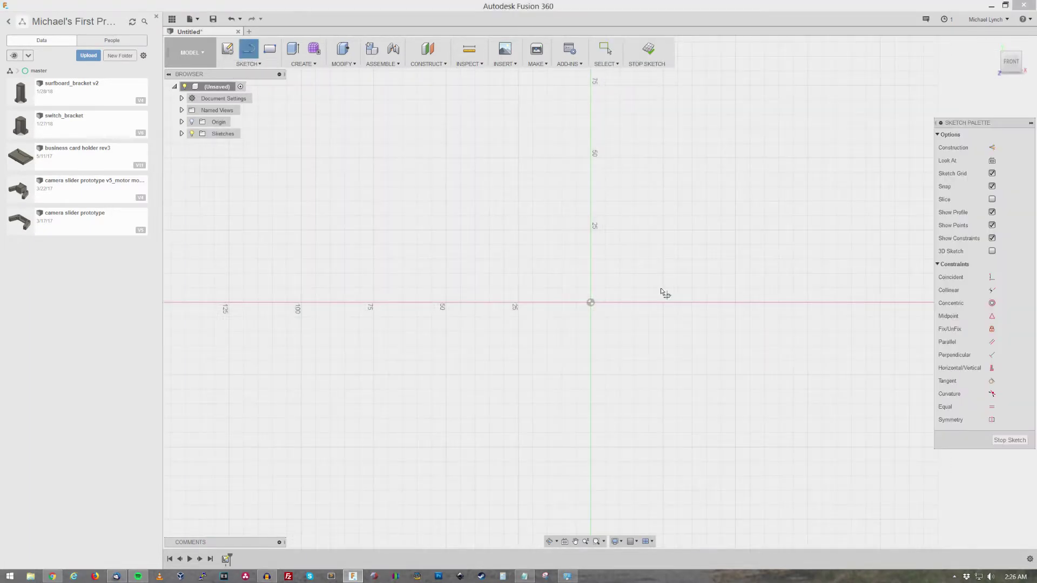
# - Draw a closed L-shaped outline of straight lines starting near the origin
pyautogui.click(624, 222)
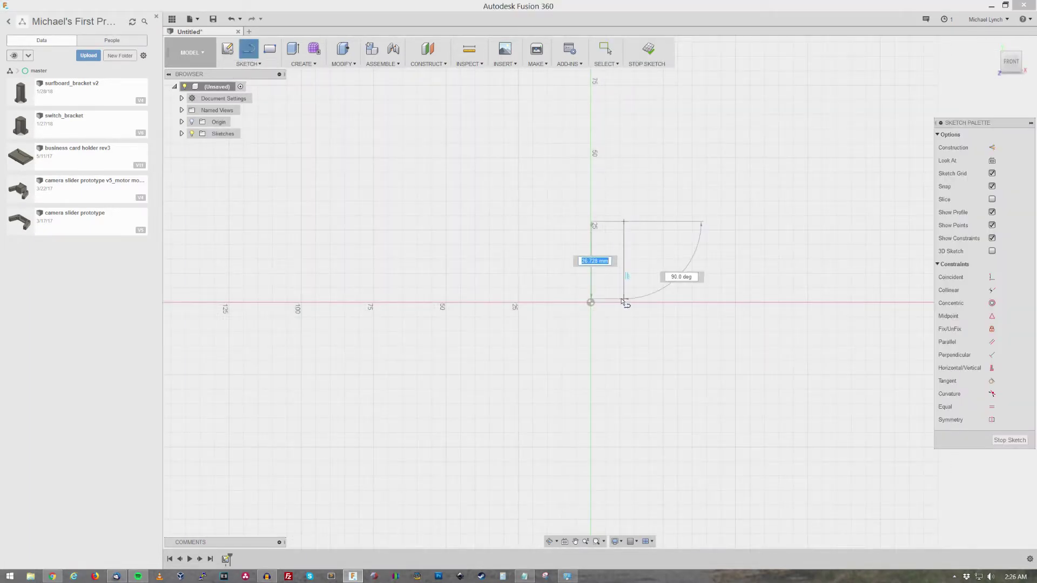
pyautogui.click(623, 274)
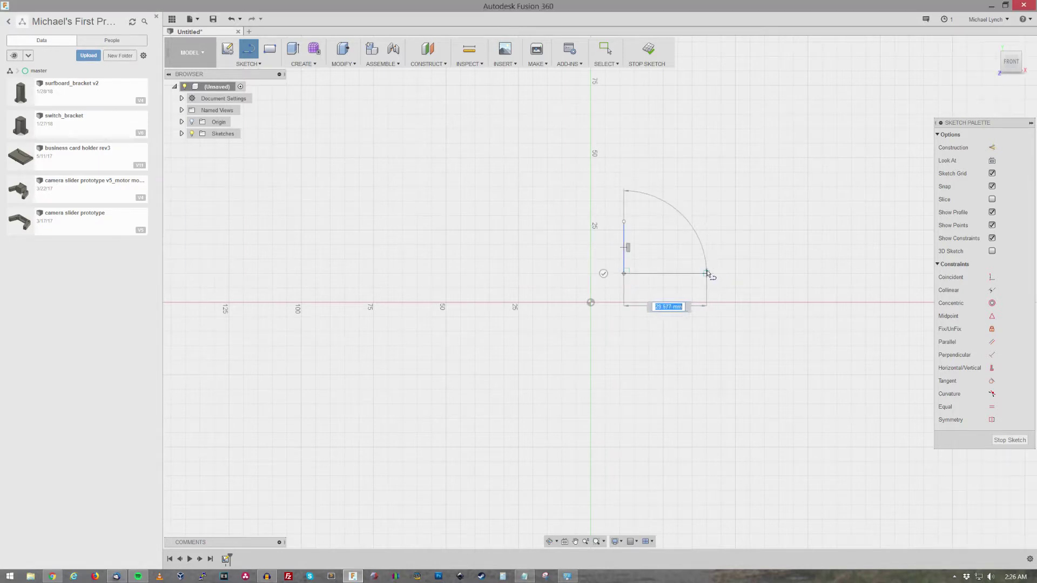
pyautogui.click(706, 274)
pyautogui.click(706, 255)
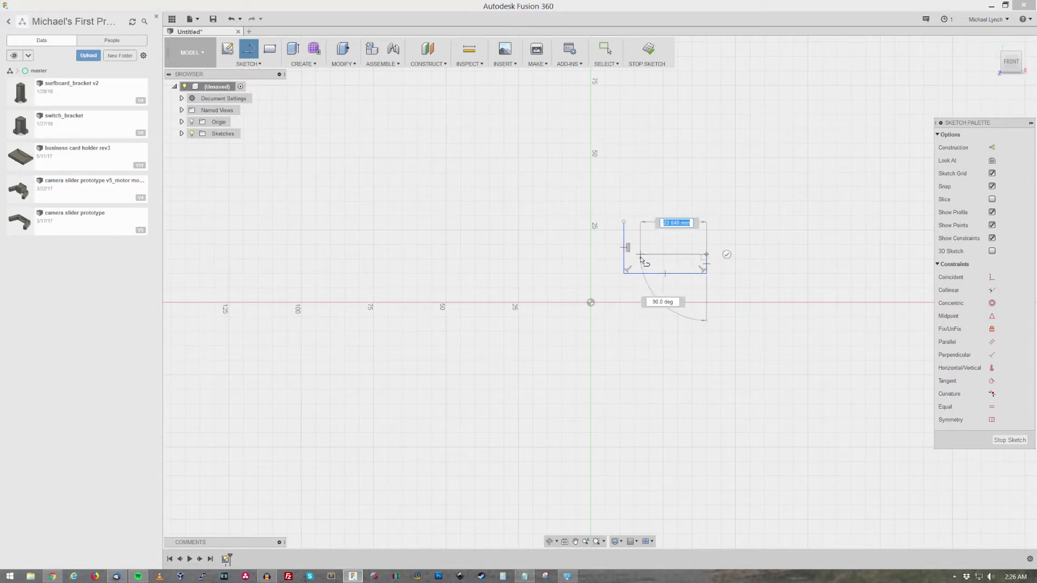
pyautogui.click(640, 255)
pyautogui.scroll(2, 632, 258)
pyautogui.click(639, 180)
pyautogui.click(624, 179)
pyautogui.click(623, 221)
# - Dimension the upright arm width to 6 mm and the bottom leg thickness to 4 mm
pyautogui.press('d')
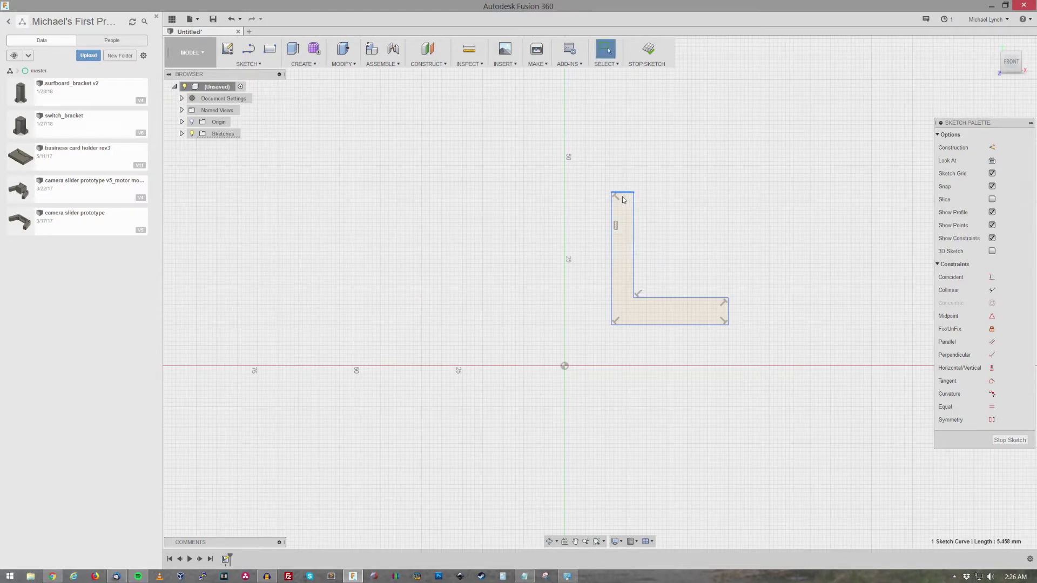
pyautogui.click(631, 179)
pyautogui.click(631, 160)
pyautogui.write('6')
pyautogui.press('Return')
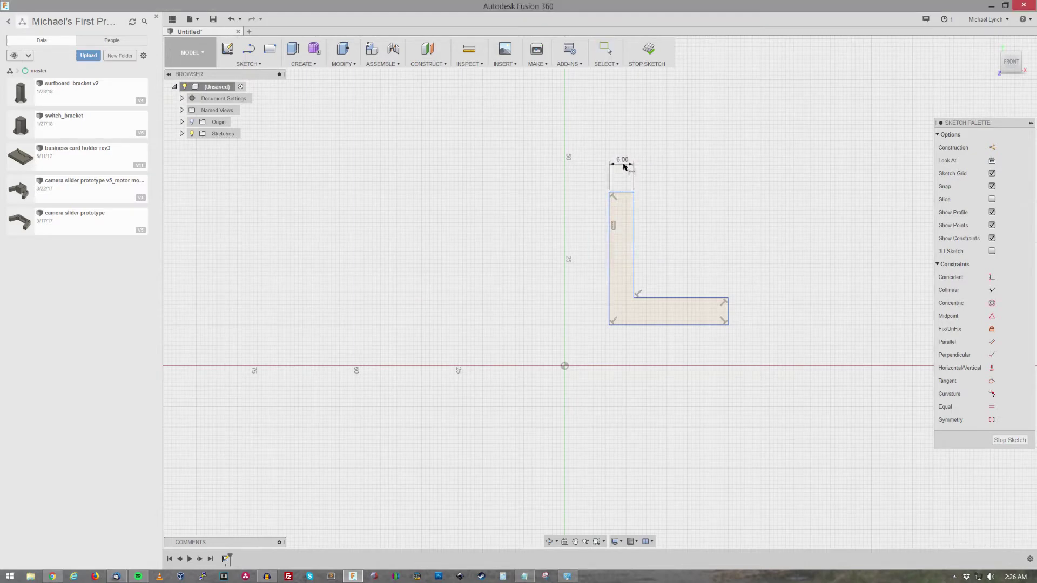
pyautogui.click(729, 313)
pyautogui.click(748, 316)
pyautogui.write('4')
pyautogui.press('Return')
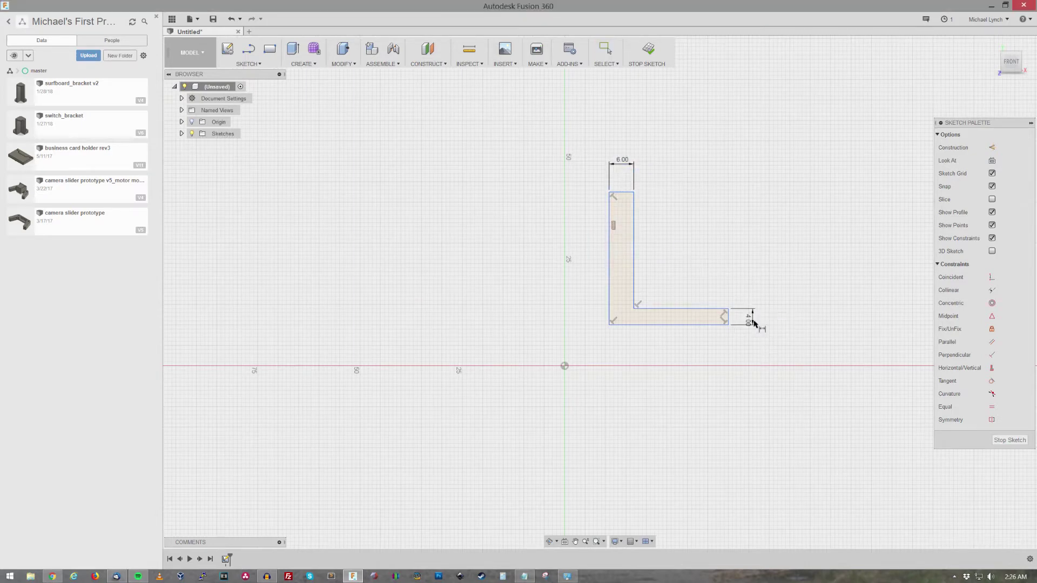
# - Dimension the leg length and inner edge height to 12 mm each
pyautogui.click(671, 309)
pyautogui.click(677, 288)
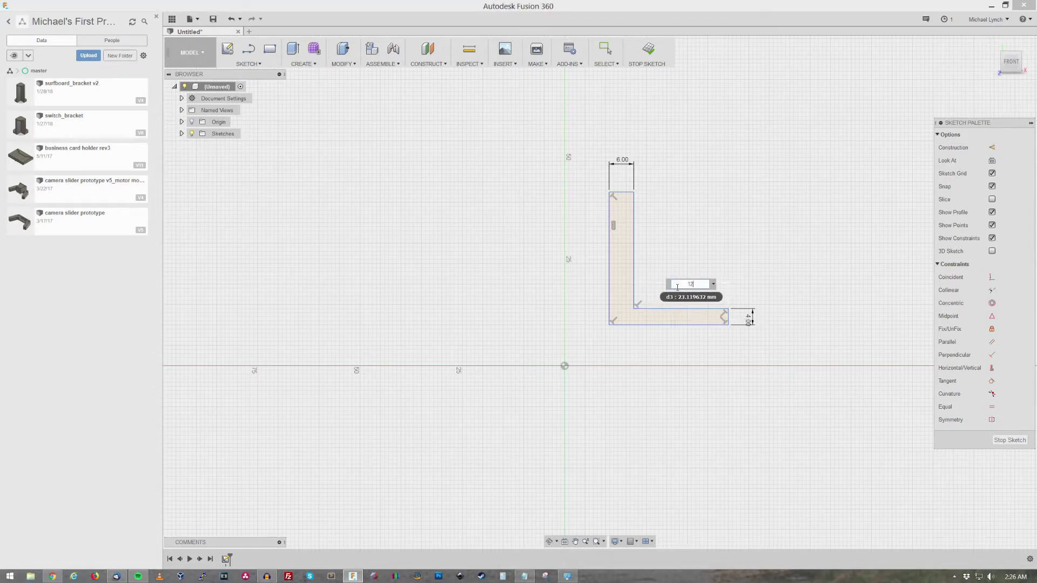
pyautogui.press('Return')
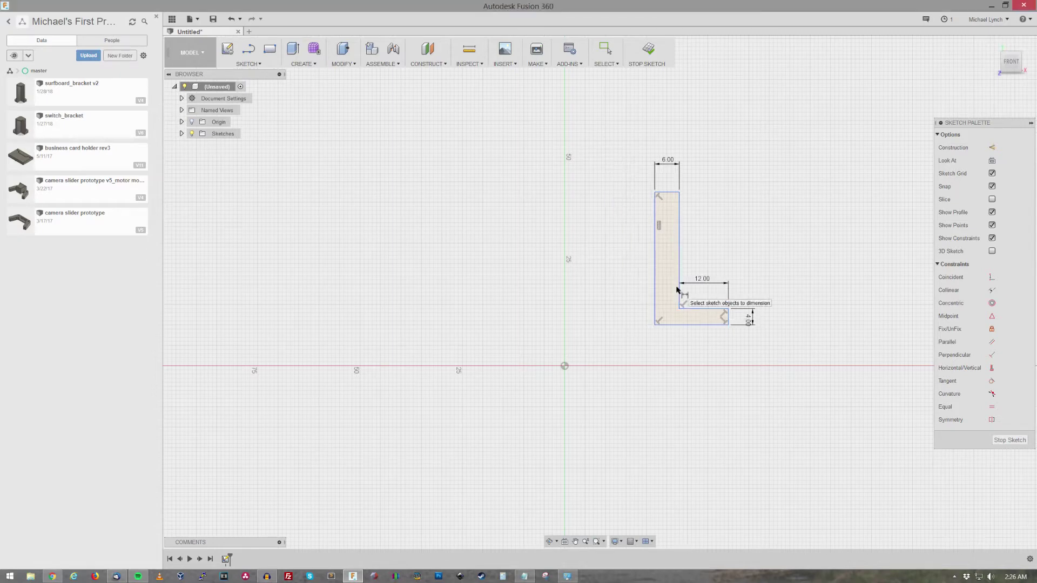
pyautogui.click(679, 254)
pyautogui.click(698, 251)
pyautogui.press('Return')
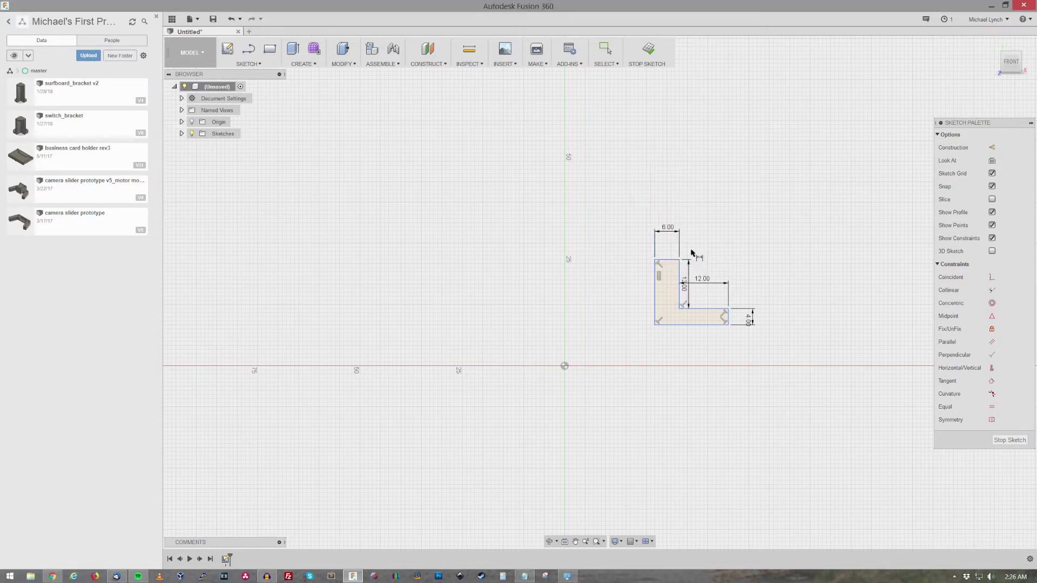
# - Cancel the unwanted overall-height and bottom-length dimensions
pyautogui.click(654, 303)
pyautogui.rightClick(641, 305)
pyautogui.click(660, 326)
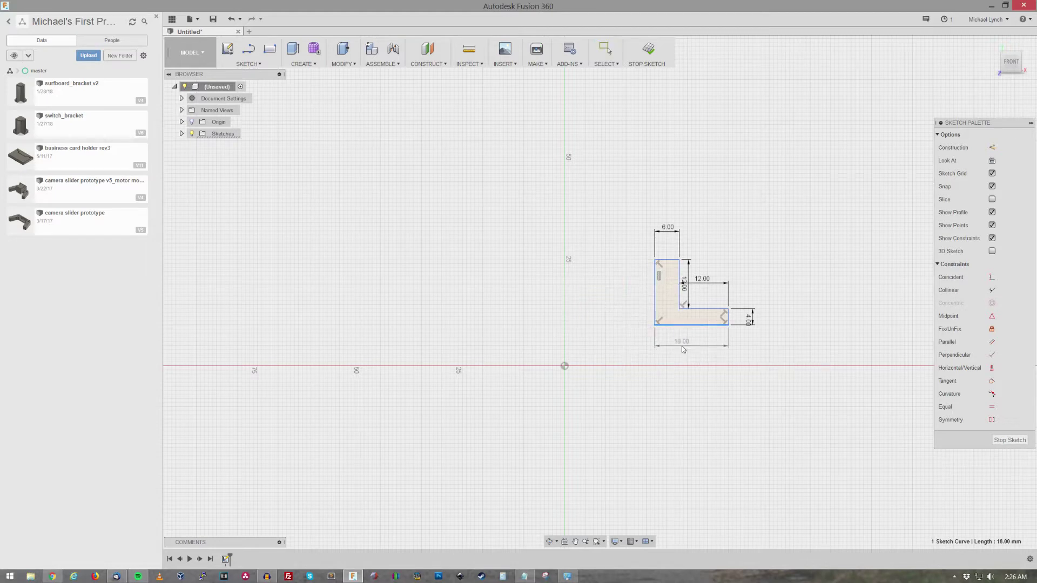
pyautogui.rightClick(683, 349)
pyautogui.click(643, 350)
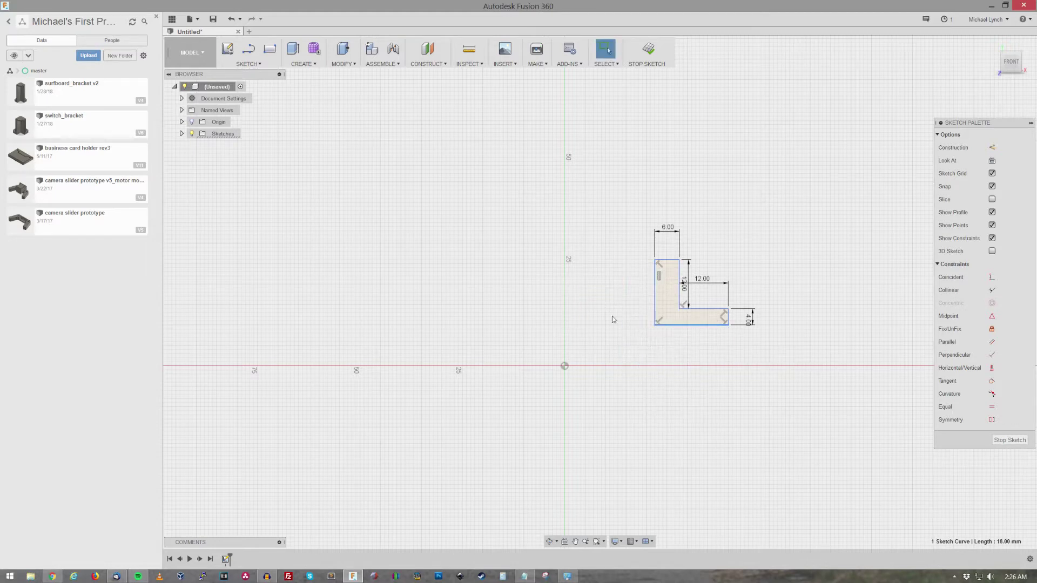
# - Draw a diagonal brace line from the upright's top corner to the leg's outer corner
pyautogui.click(693, 315)
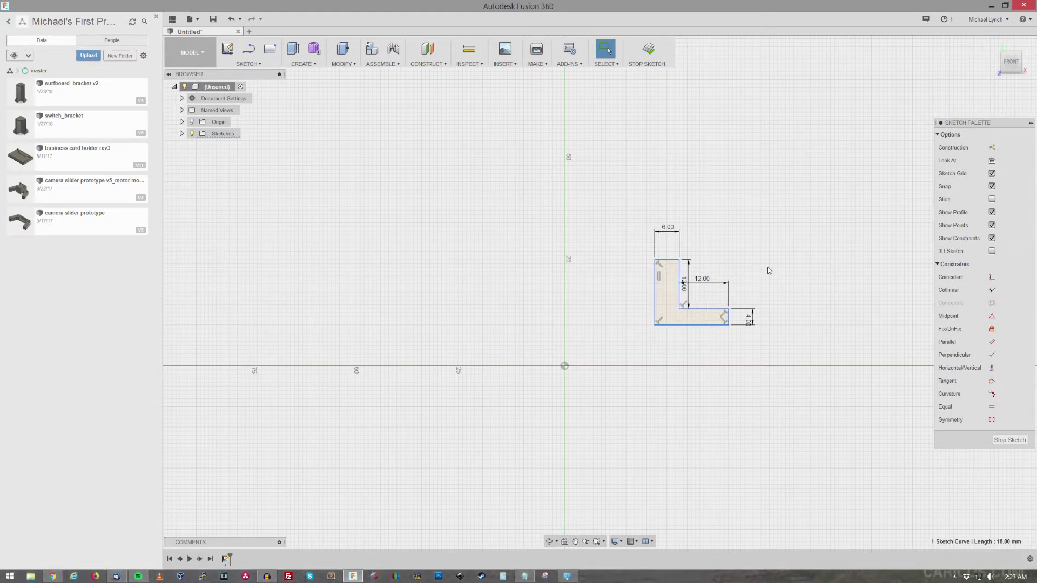
pyautogui.scroll(3, 745, 273)
pyautogui.click(250, 48)
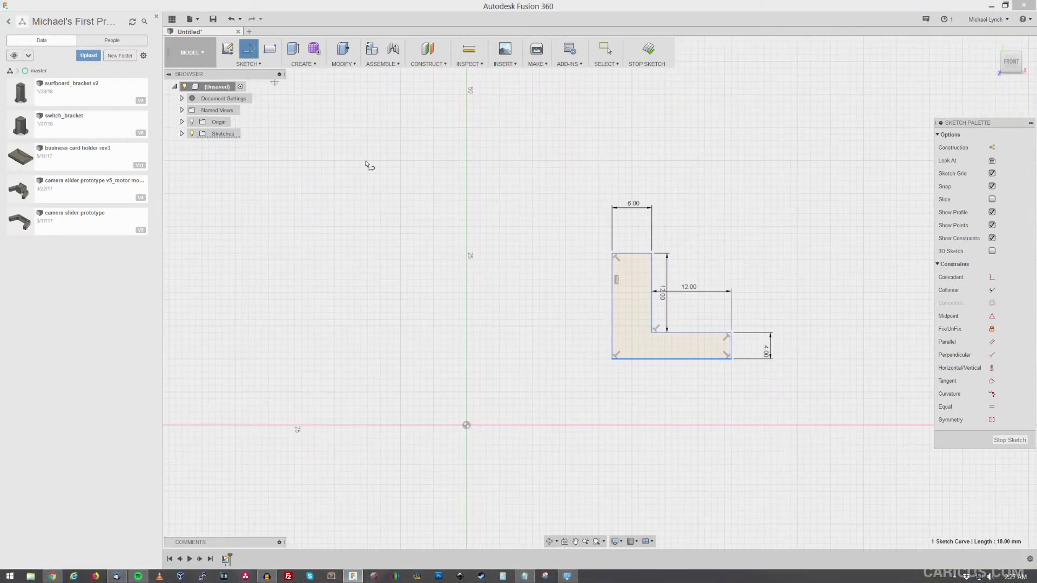
pyautogui.click(652, 253)
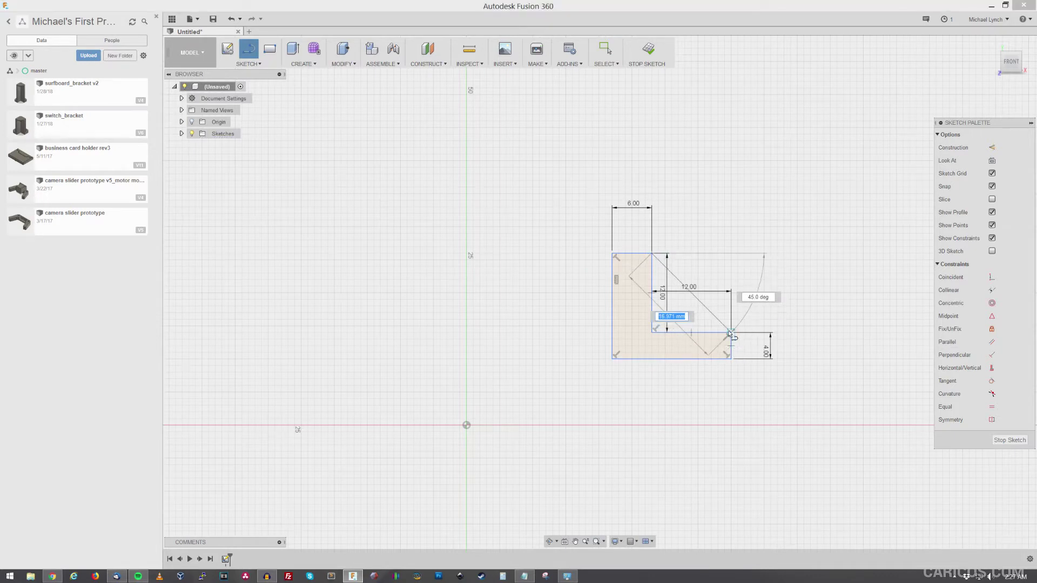
pyautogui.click(731, 333)
pyautogui.rightClick(736, 239)
pyautogui.press('Escape')
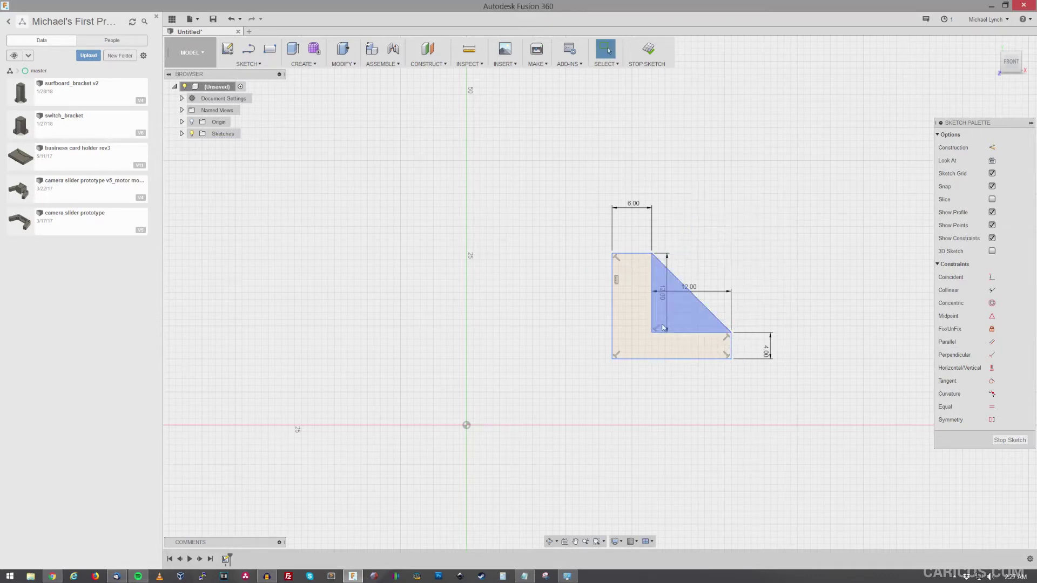
pyautogui.click(630, 316)
pyautogui.press('e')
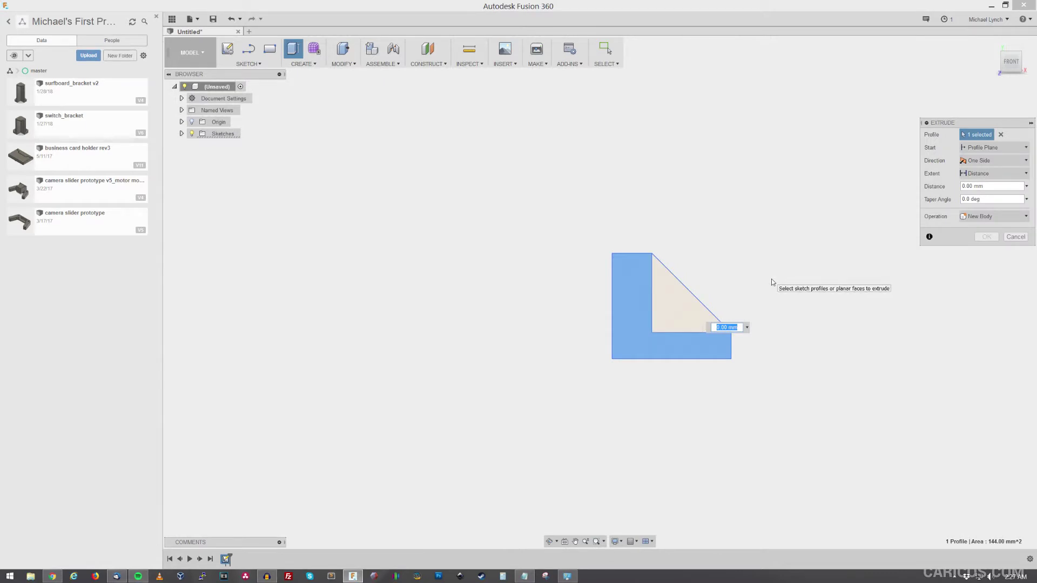
# - Extrude the L profile 45 mm into a new solid body
pyautogui.write('45')
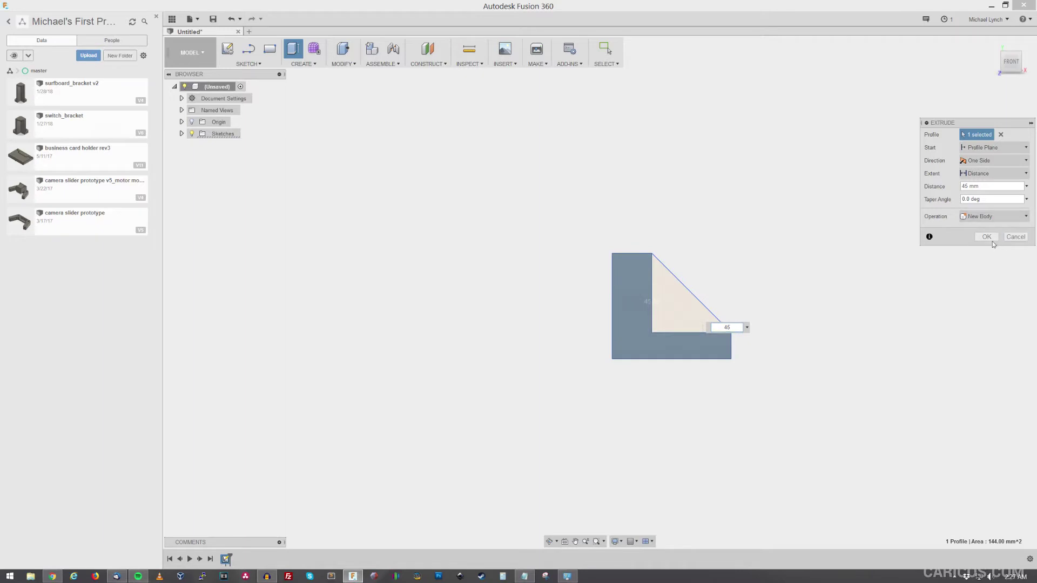
pyautogui.click(992, 240)
pyautogui.click(1012, 63)
pyautogui.click(619, 262)
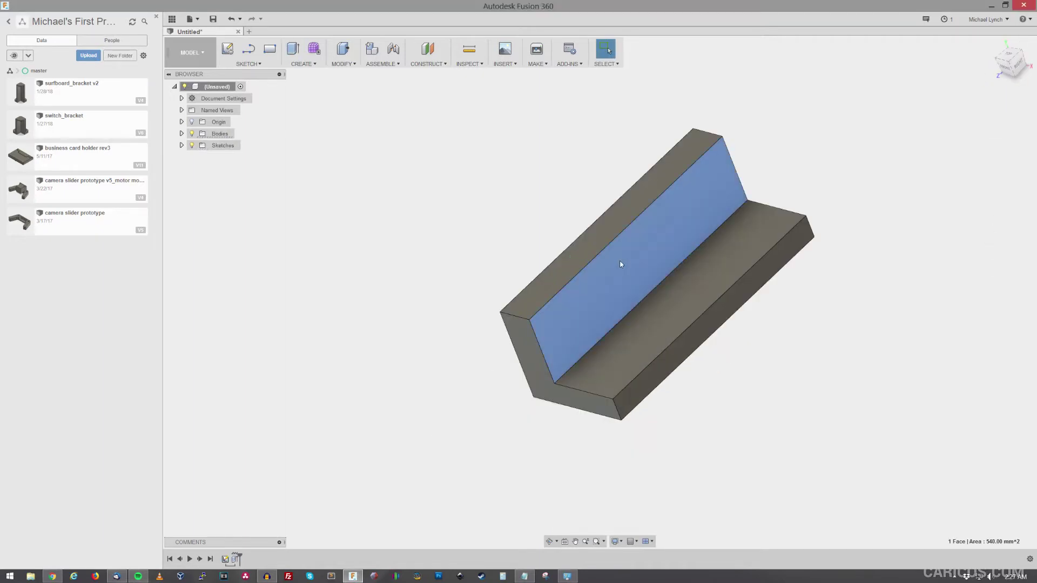
# - Draw two inscribed polygon hexagons side by side on the upright face
pyautogui.click(257, 68)
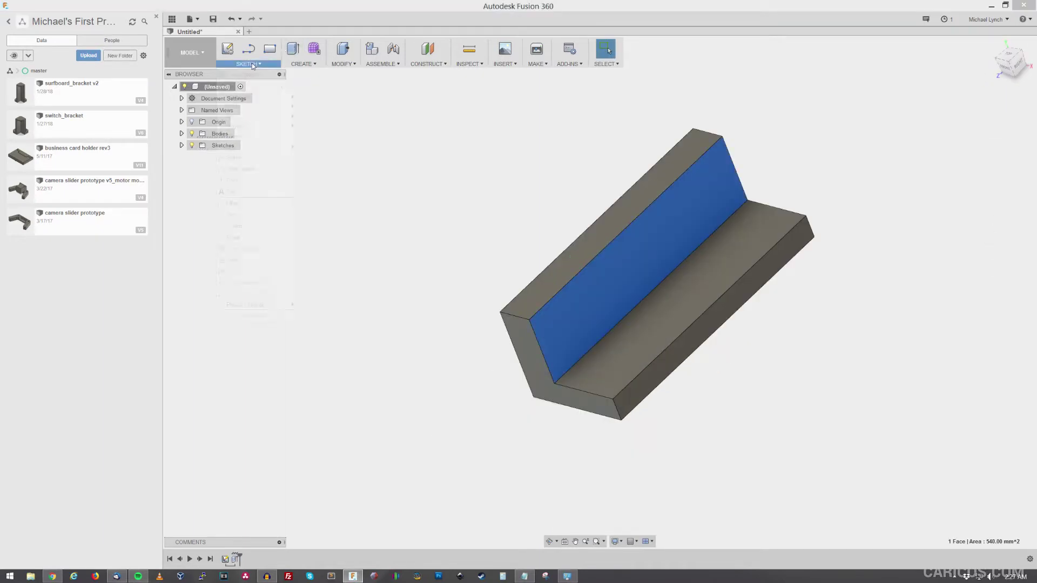
pyautogui.click(316, 137)
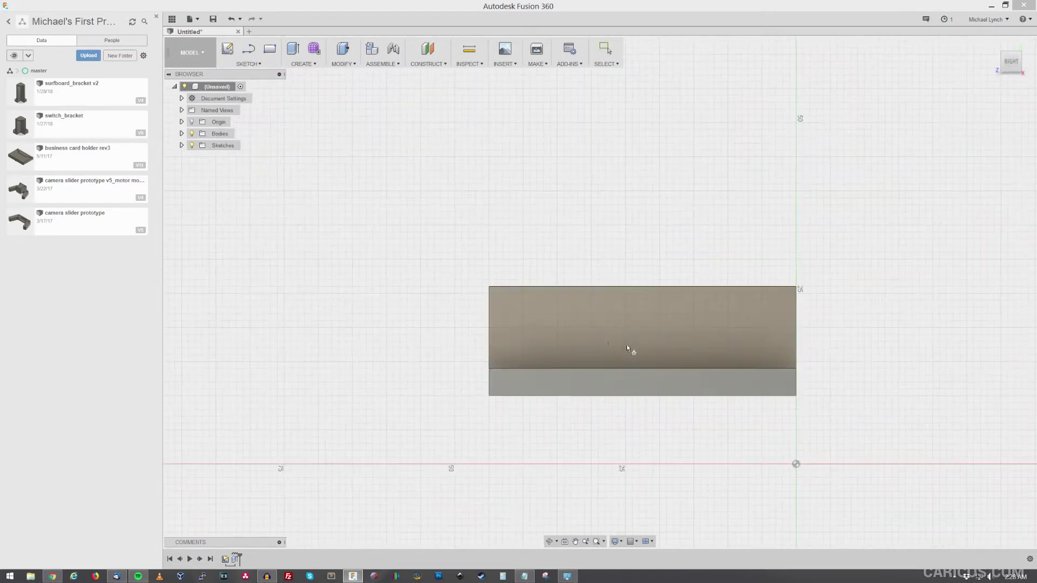
pyautogui.click(550, 330)
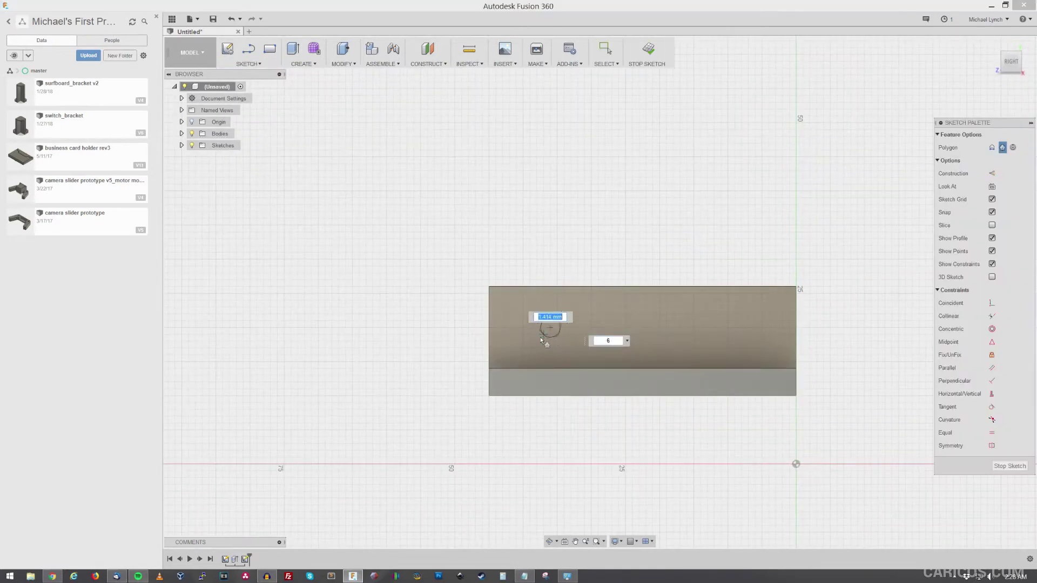
pyautogui.click(552, 299)
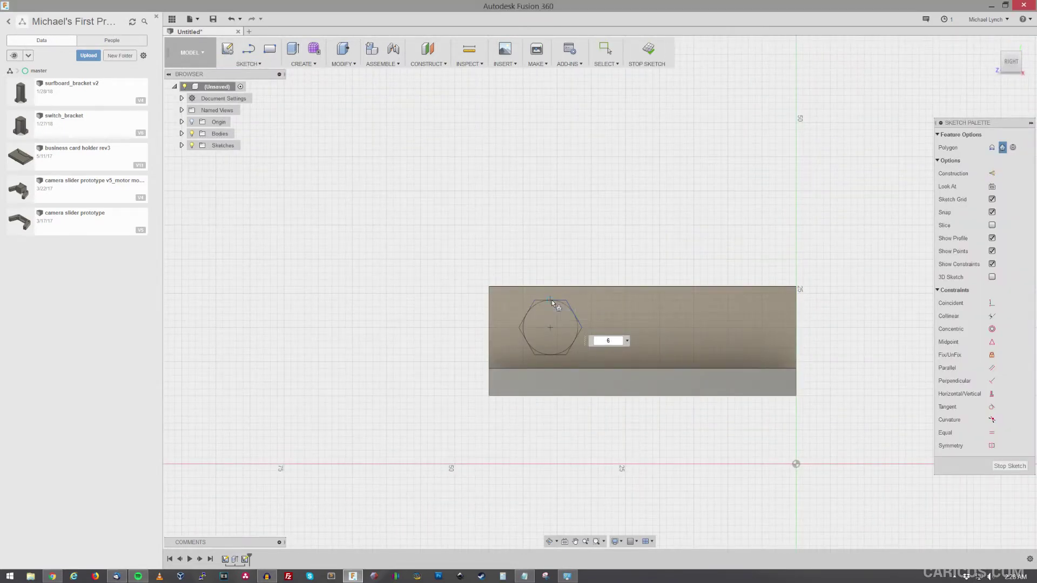
pyautogui.click(736, 328)
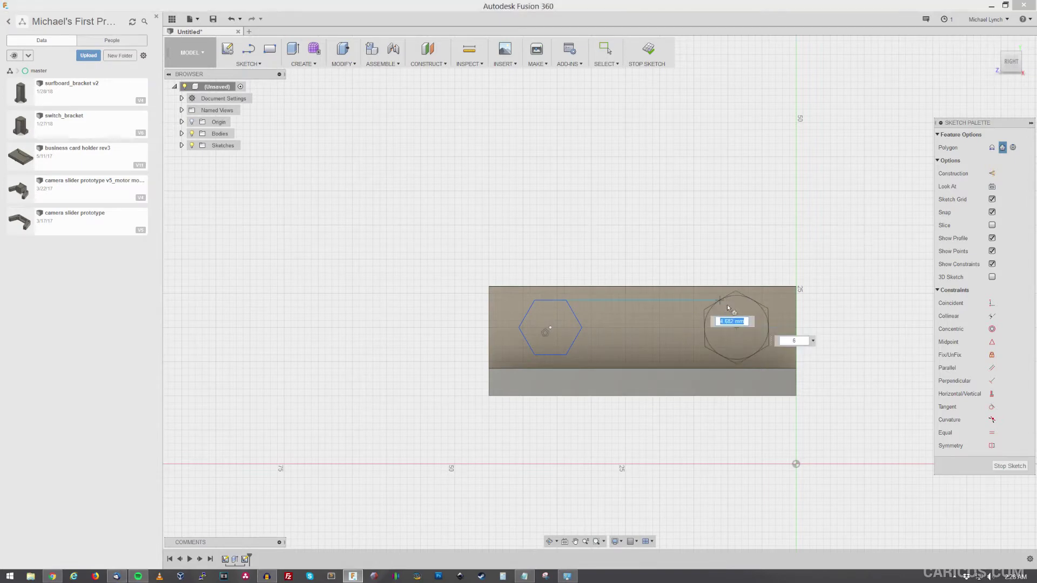
pyautogui.click(737, 301)
pyautogui.press('Escape')
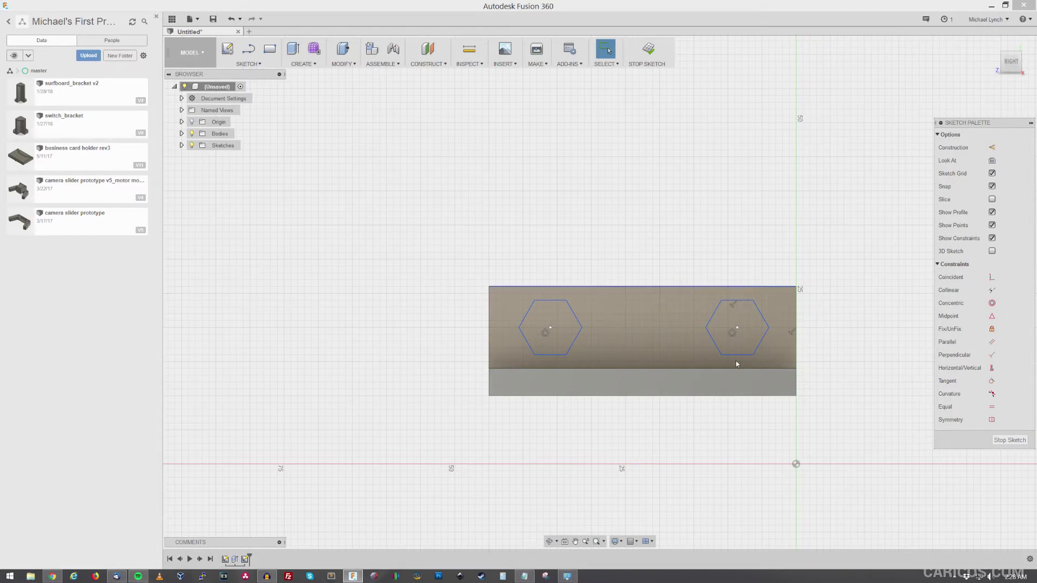
pyautogui.click(749, 303)
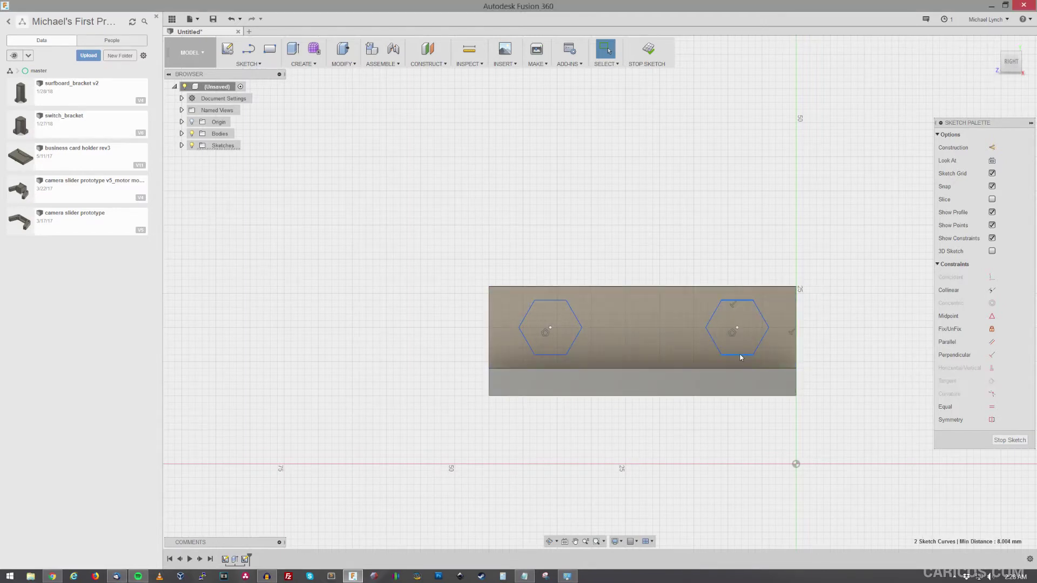
# - Size the hexagons to 8 mm across flats and space their centres 32 mm apart
pyautogui.click(779, 329)
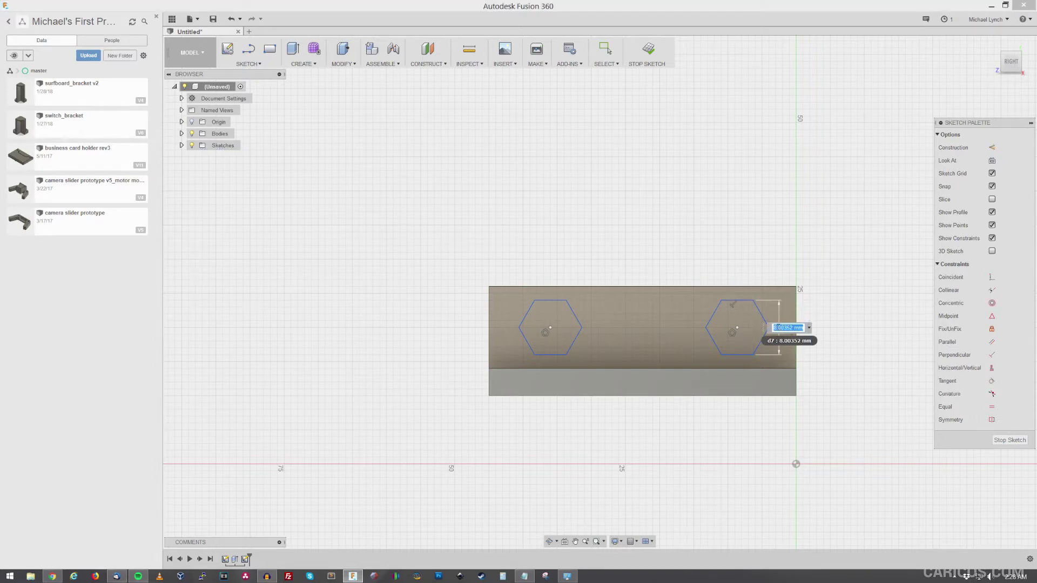
pyautogui.press('Return')
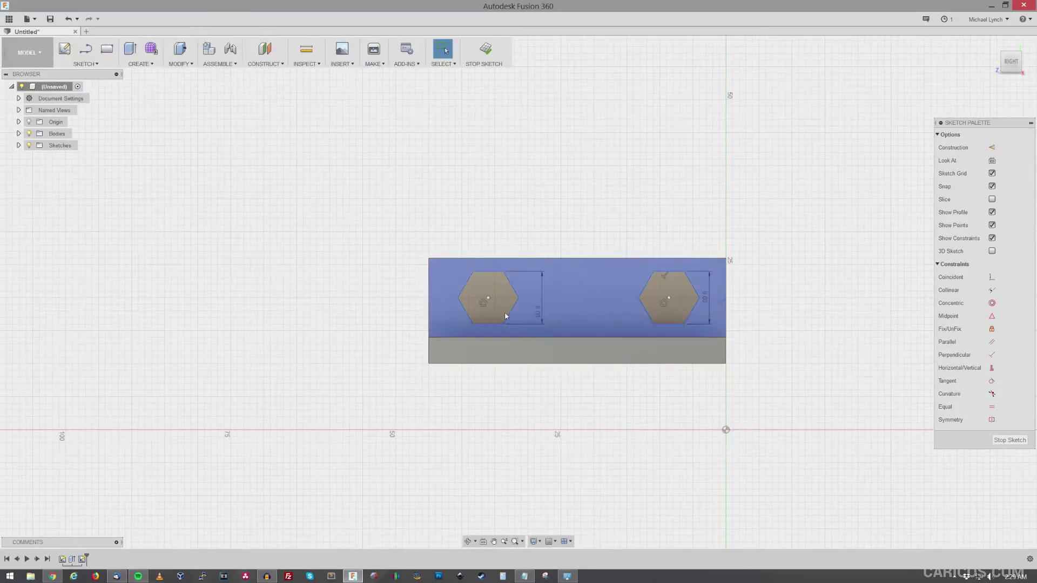
pyautogui.scroll(3, 488, 286)
pyautogui.click(495, 294)
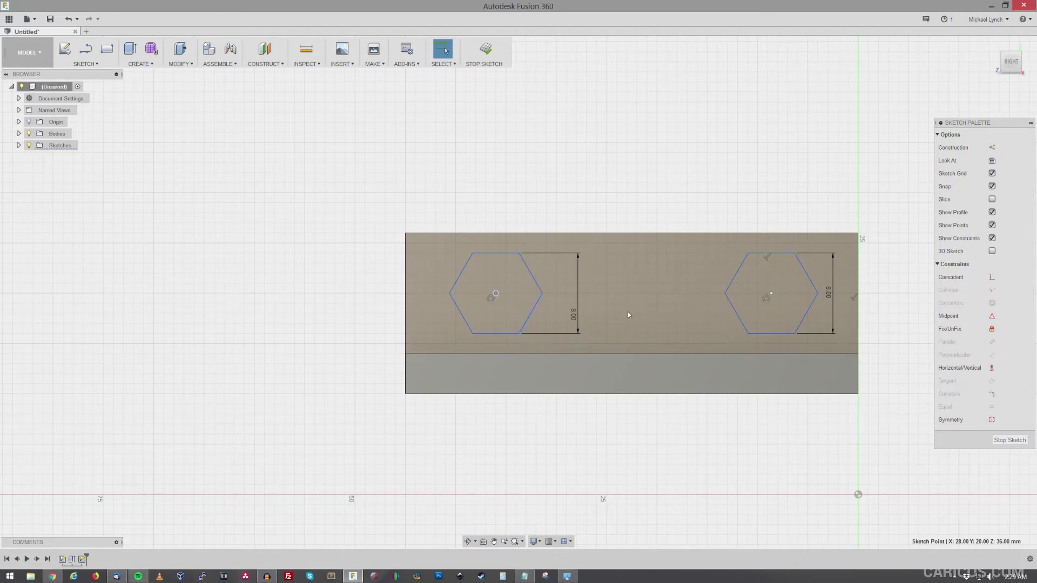
pyautogui.press('d')
pyautogui.click(771, 294)
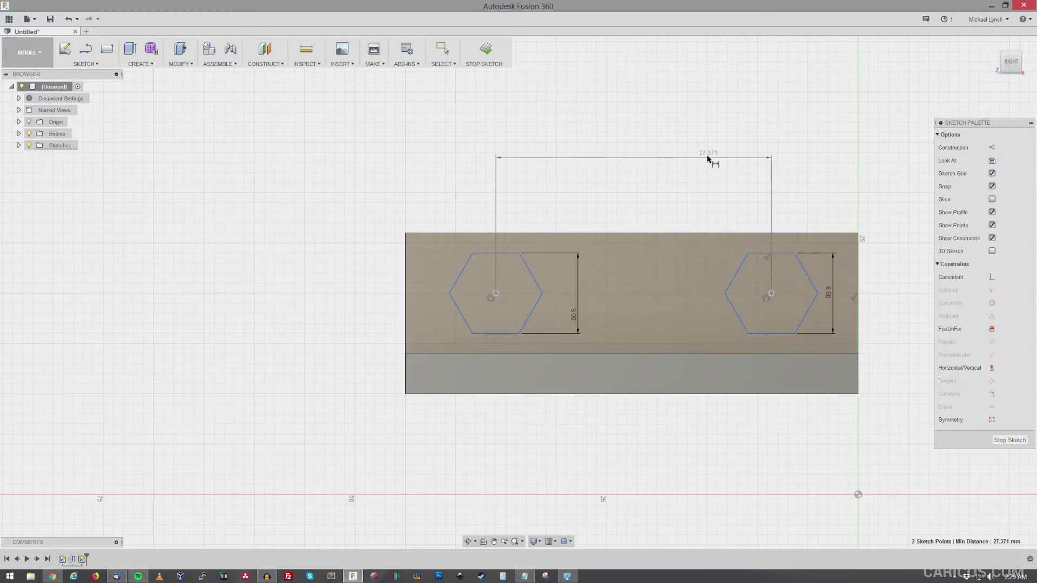
pyautogui.click(708, 156)
pyautogui.press('Return')
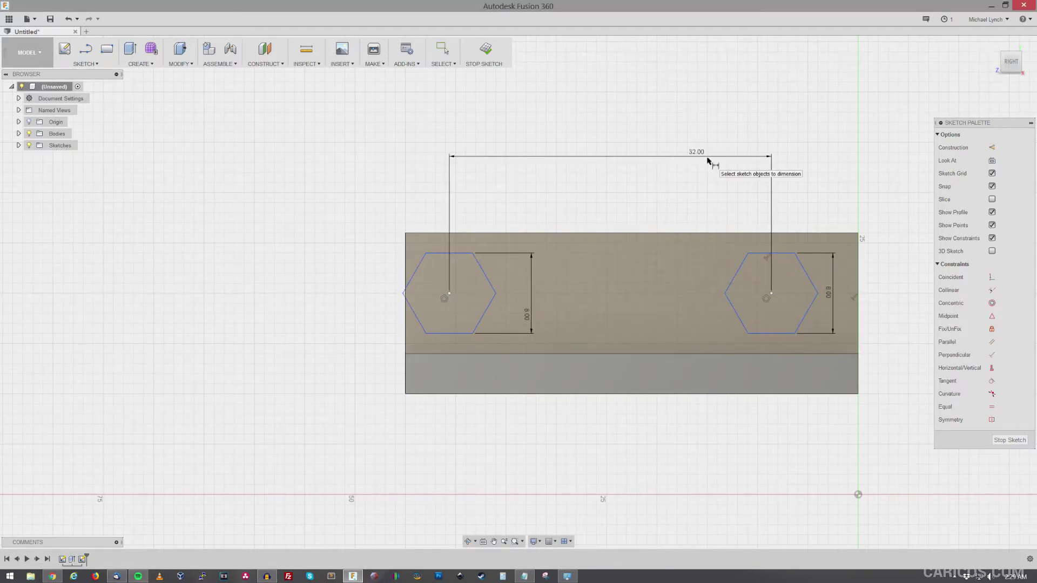
# - Place the right hexagon's centre 6.5 mm from the body's right end
pyautogui.click(771, 295)
pyautogui.click(858, 297)
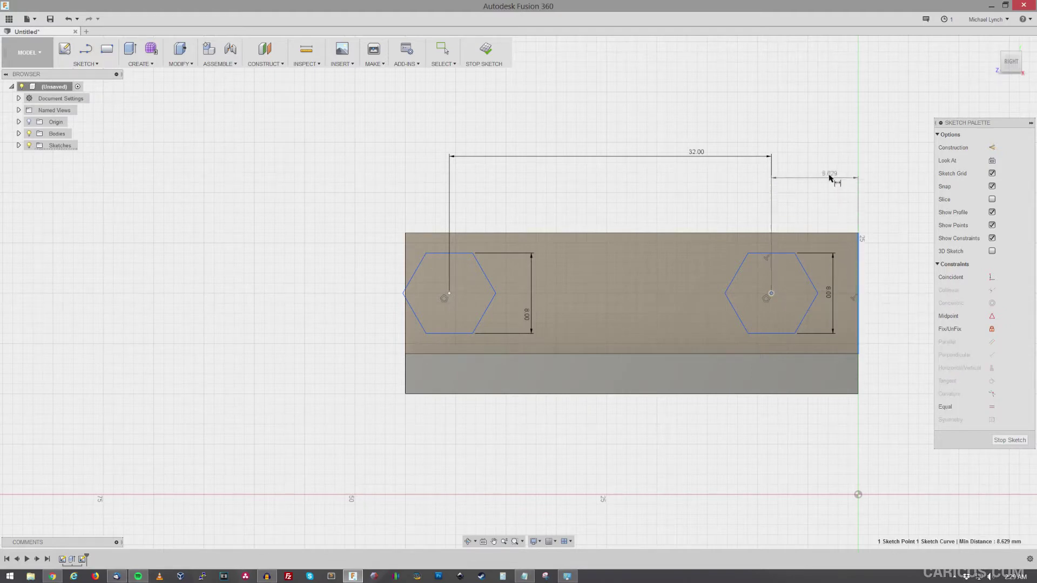
pyautogui.click(830, 174)
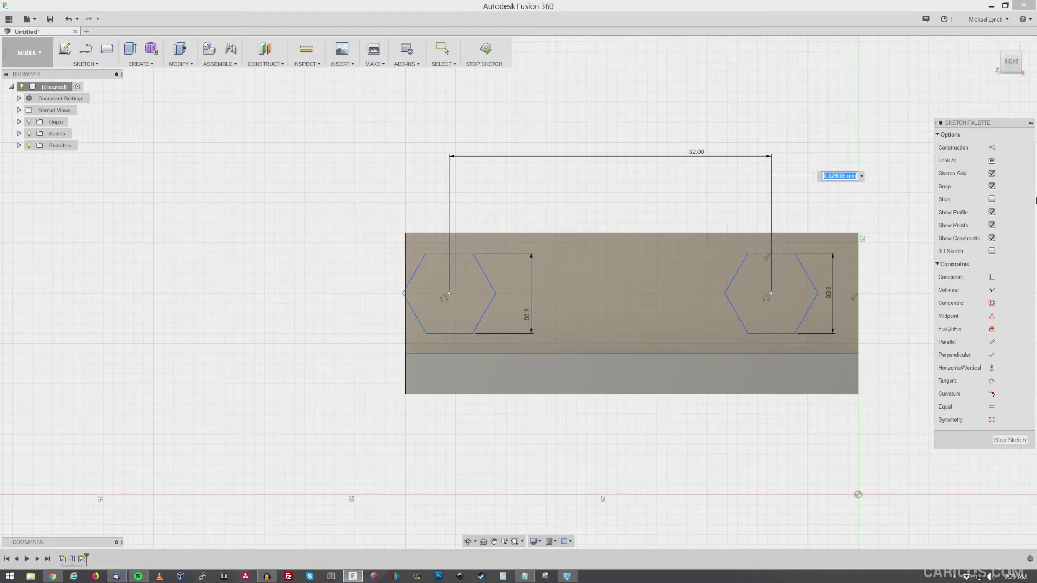
pyautogui.press('Return')
pyautogui.press('Escape')
# - Set both hexagon centres 7.5 mm below the body's top edge
pyautogui.click(471, 293)
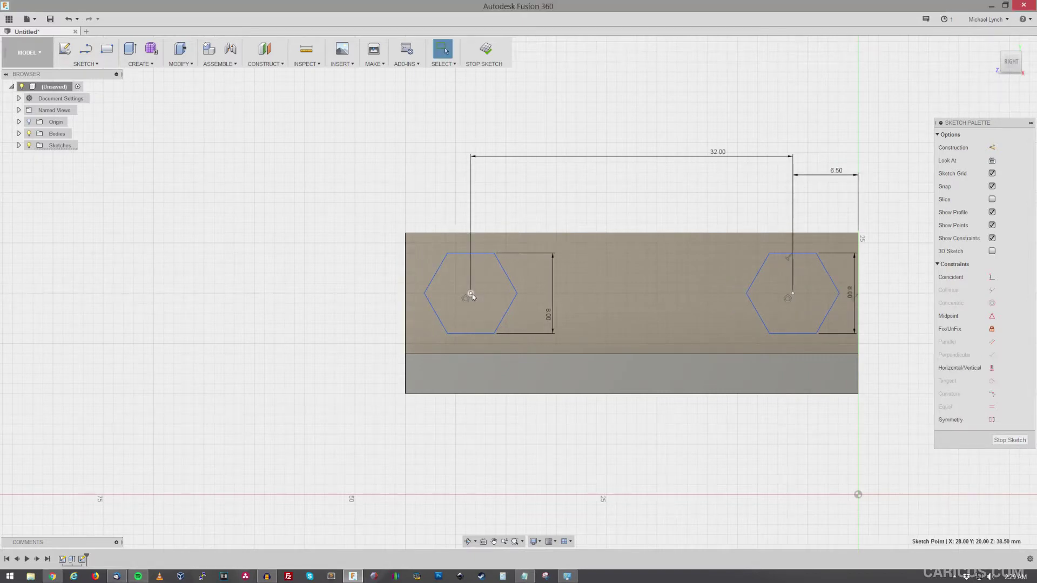
pyautogui.keyDown('shift'); pyautogui.click(494, 233); pyautogui.keyUp('shift')
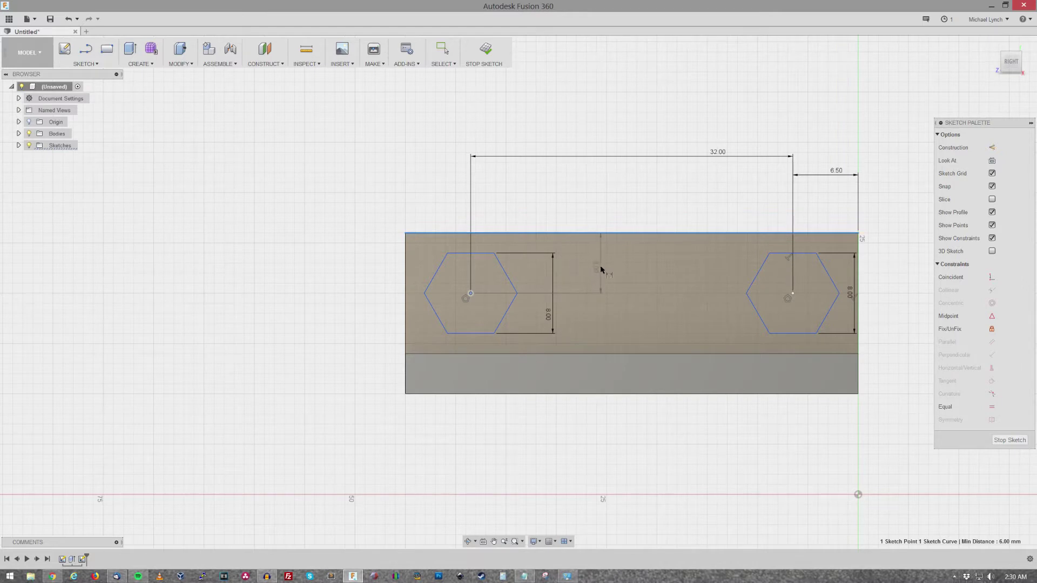
pyautogui.click(601, 269)
pyautogui.write('7.5')
pyautogui.press('Return')
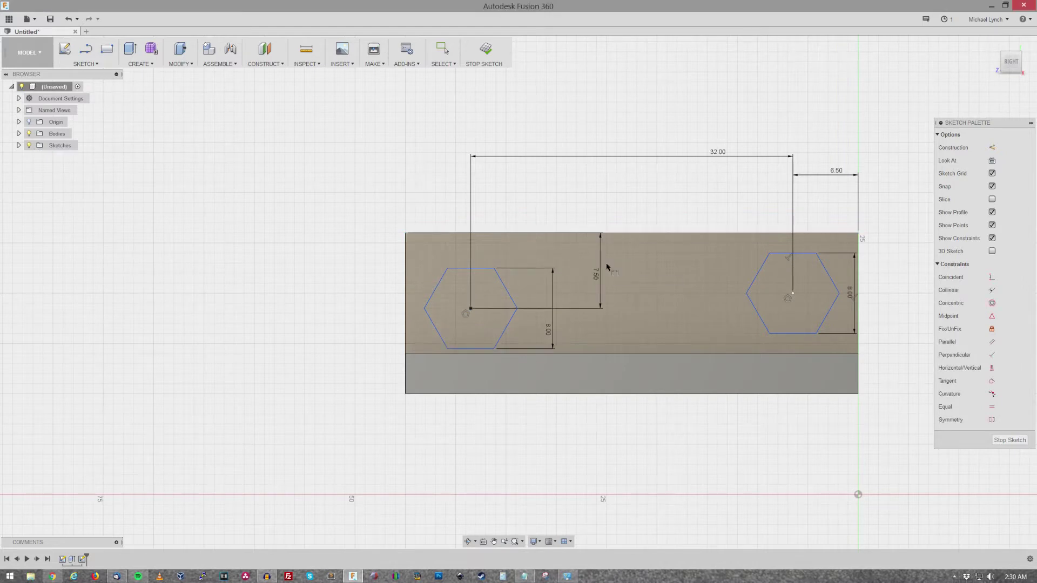
pyautogui.click(793, 294)
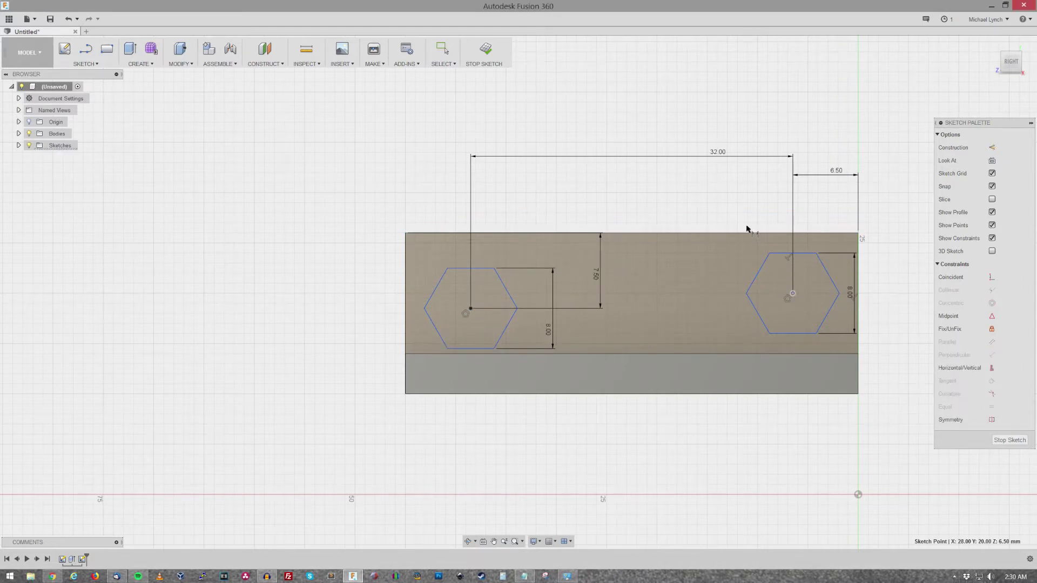
pyautogui.click(745, 232)
pyautogui.click(674, 291)
pyautogui.write('7.5')
pyautogui.press('Return')
# - Draw a 5 mm circle centred in the left hexagon
pyautogui.press('c')
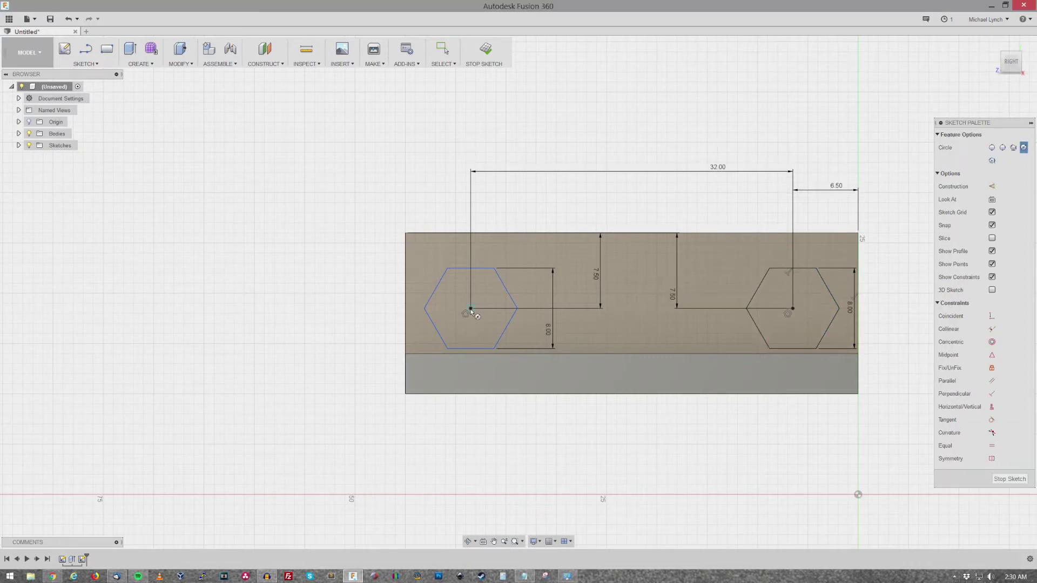
pyautogui.click(470, 308)
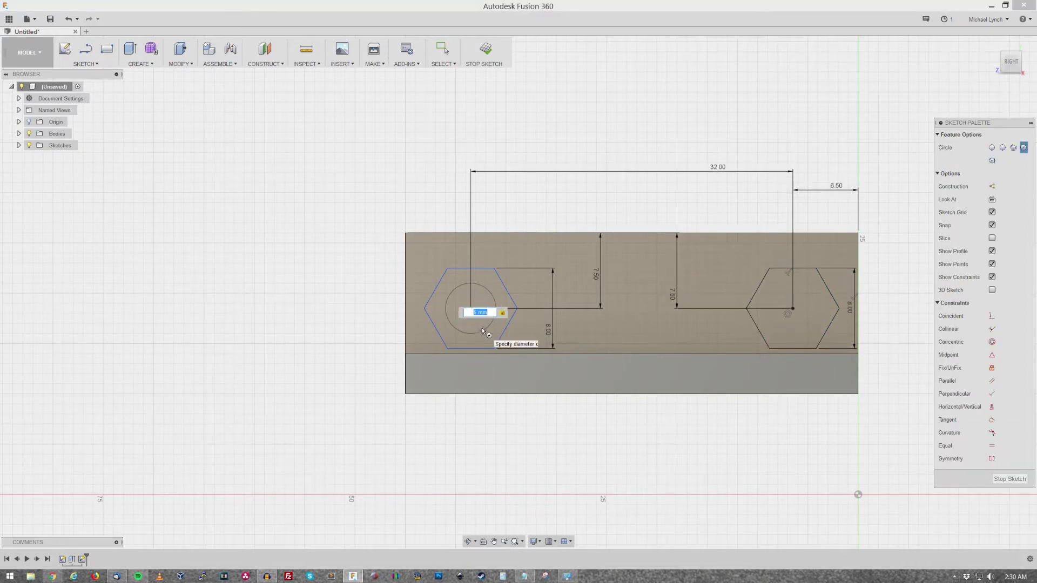
pyautogui.press('Return')
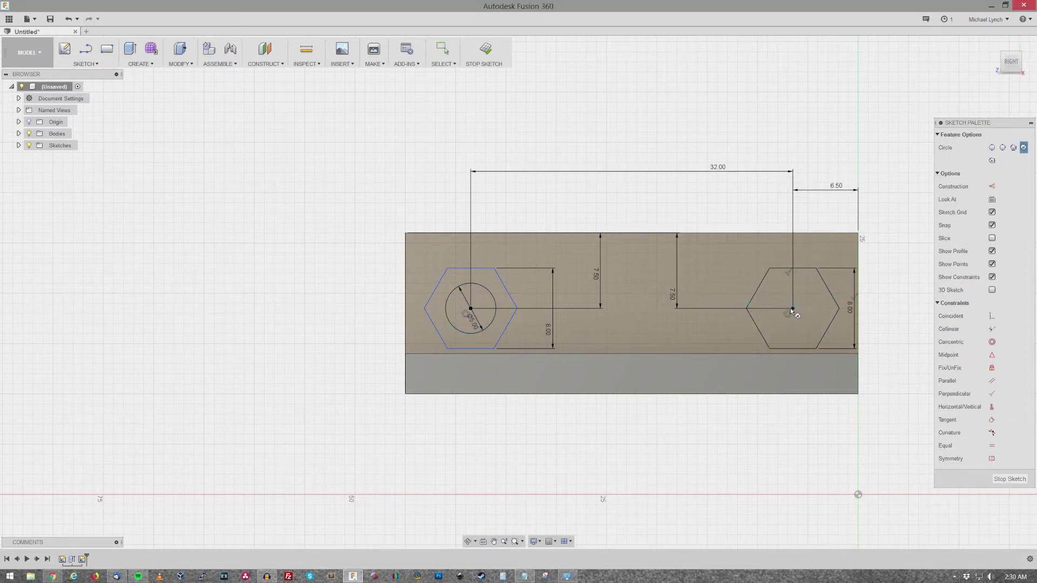
# - Add a matching circle in the right hexagon and cut both holes 6 mm into the wall
pyautogui.click(792, 308)
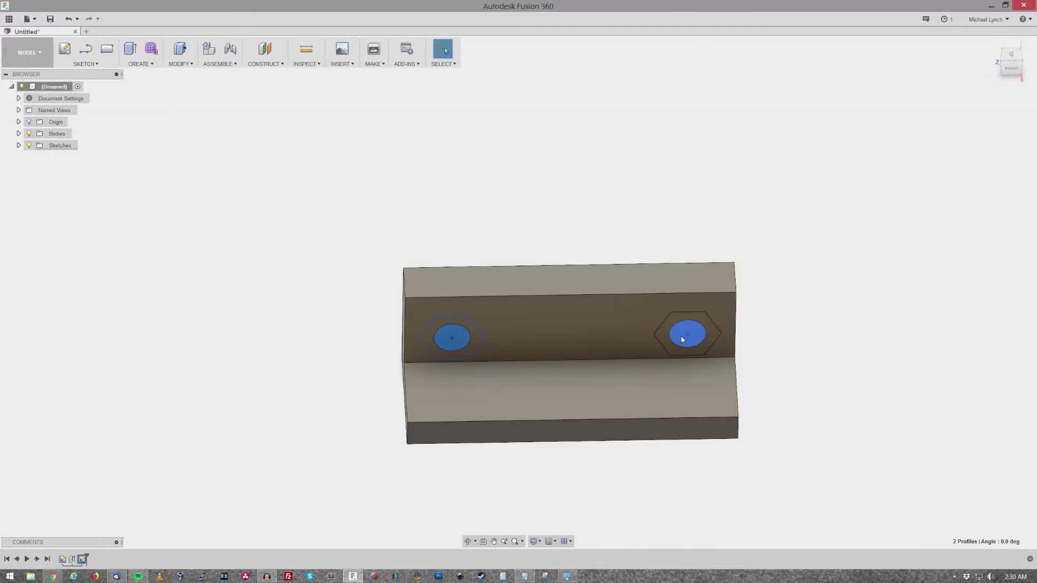
pyautogui.press('e')
pyautogui.moveTo(689, 330); pyautogui.dragTo(691, 310)
pyautogui.keyDown('shift'); pyautogui.moveTo(691, 309); pyautogui.dragTo(719, 292, button='middle'); pyautogui.keyUp('shift')
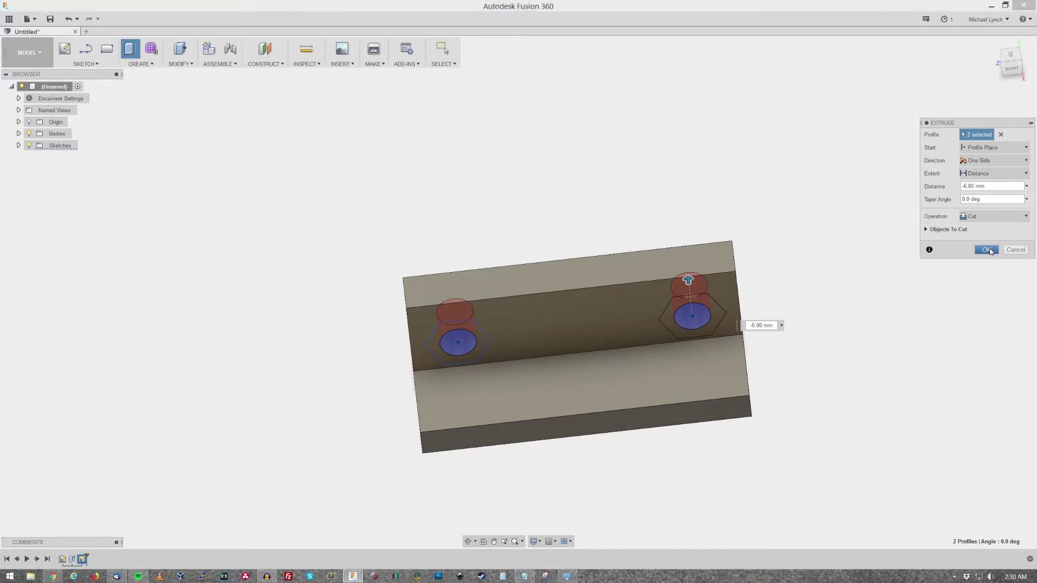
pyautogui.click(986, 250)
# - Show Sketch2 and extrude-cut both hexagon profiles as nut pockets
pyautogui.click(19, 145)
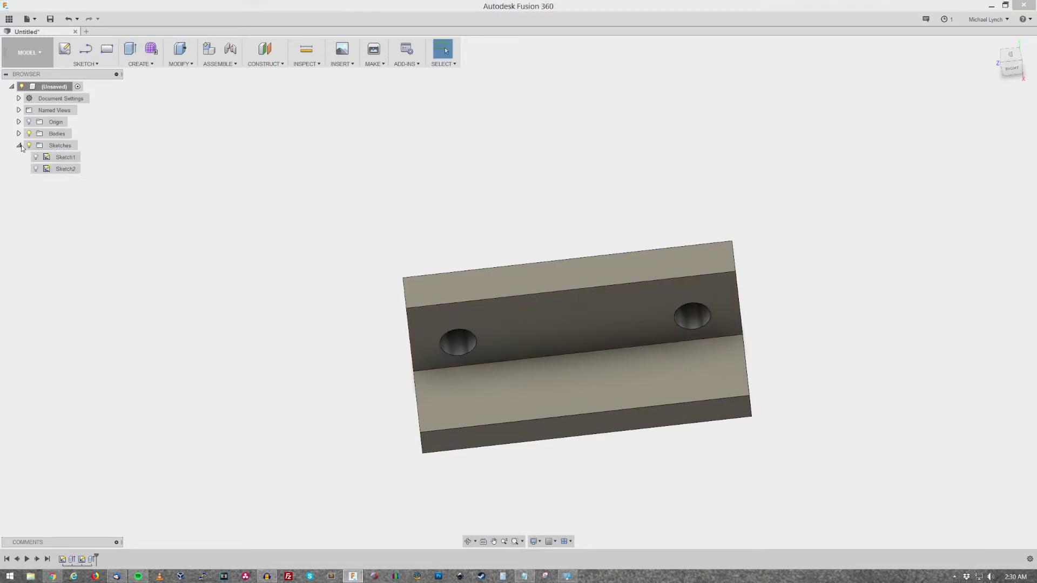
pyautogui.click(36, 169)
pyautogui.click(483, 353)
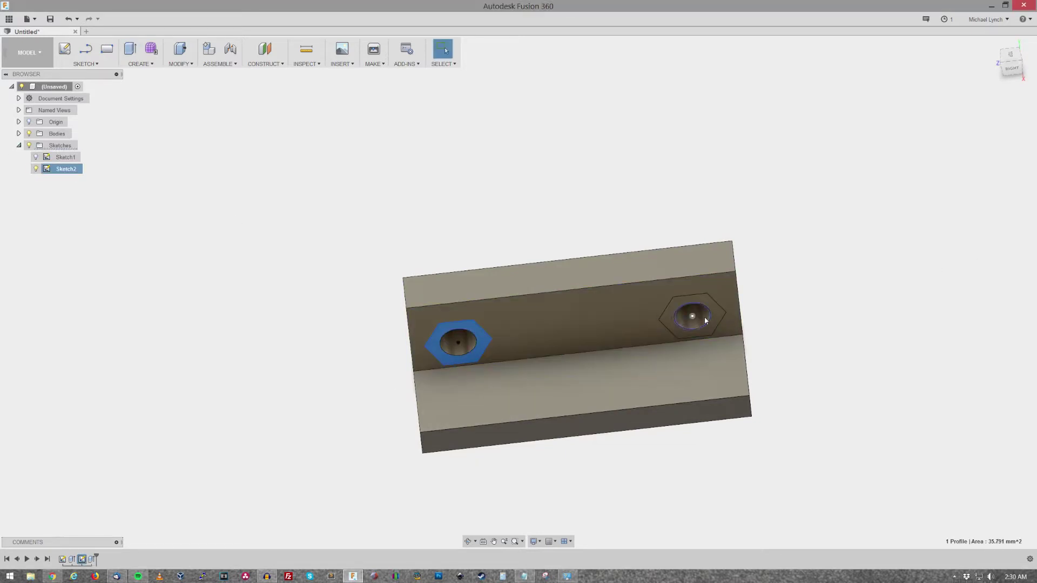
pyautogui.keyDown('shift'); pyautogui.click(680, 307); pyautogui.keyUp('shift')
pyautogui.press('e')
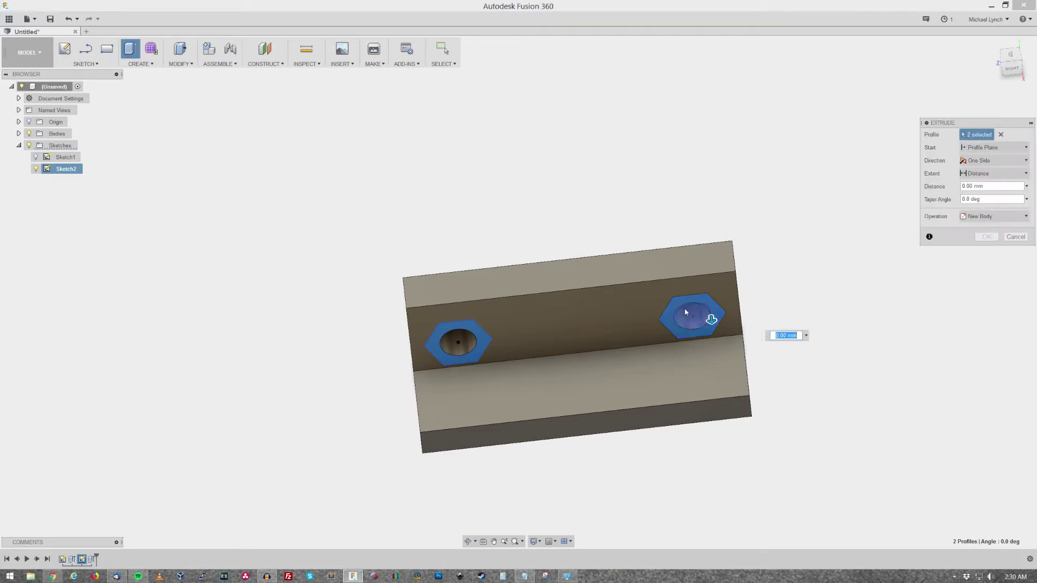
pyautogui.moveTo(710, 321); pyautogui.dragTo(702, 292)
pyautogui.press('Return')
pyautogui.click(528, 407)
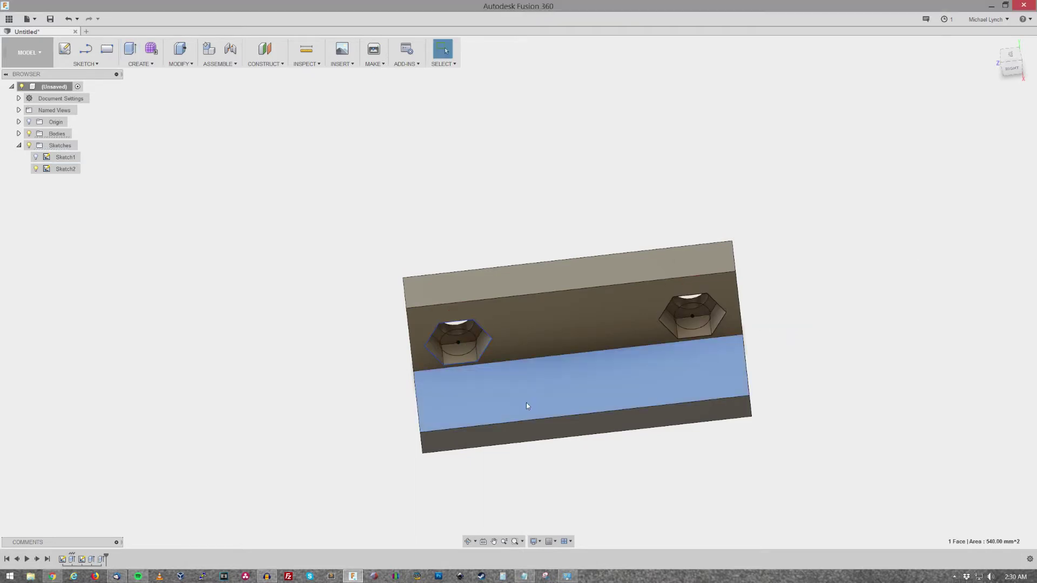
pyautogui.press('c')
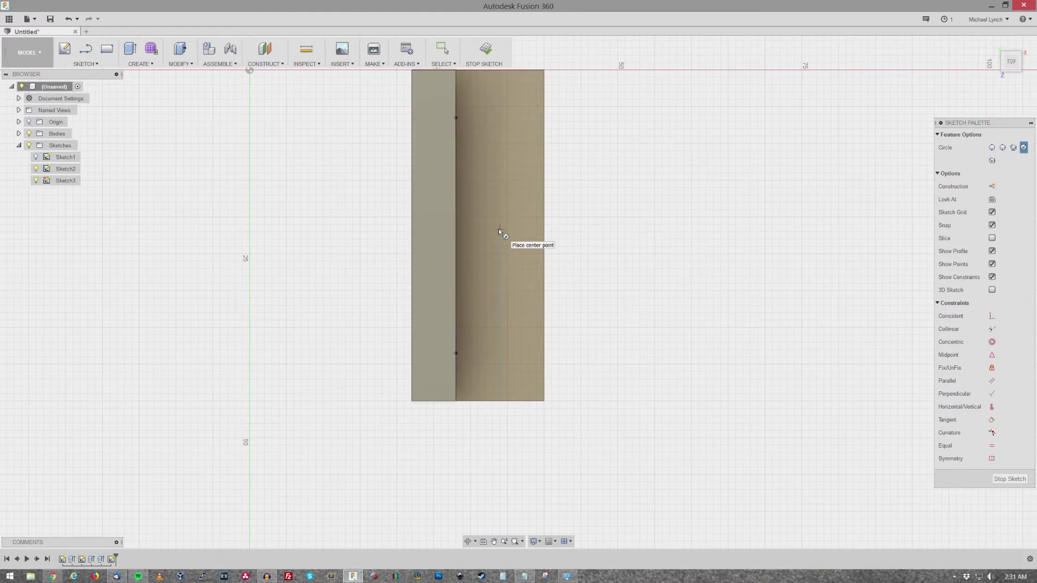
# - Draw two 5 mm circles near the lower and upper ends of the base plate
pyautogui.click(500, 356)
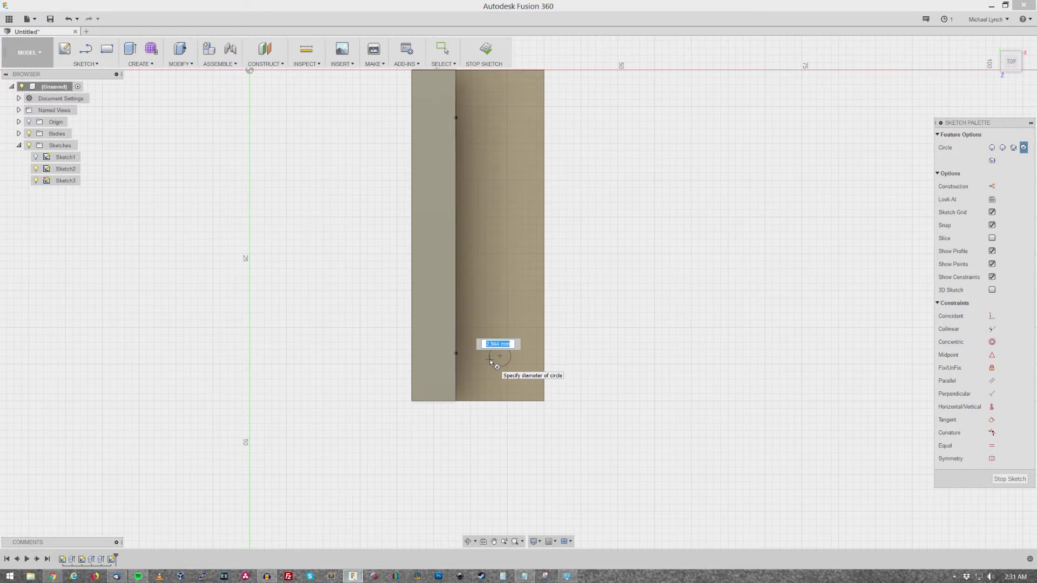
pyautogui.press('Return')
pyautogui.press('c')
pyautogui.click(500, 121)
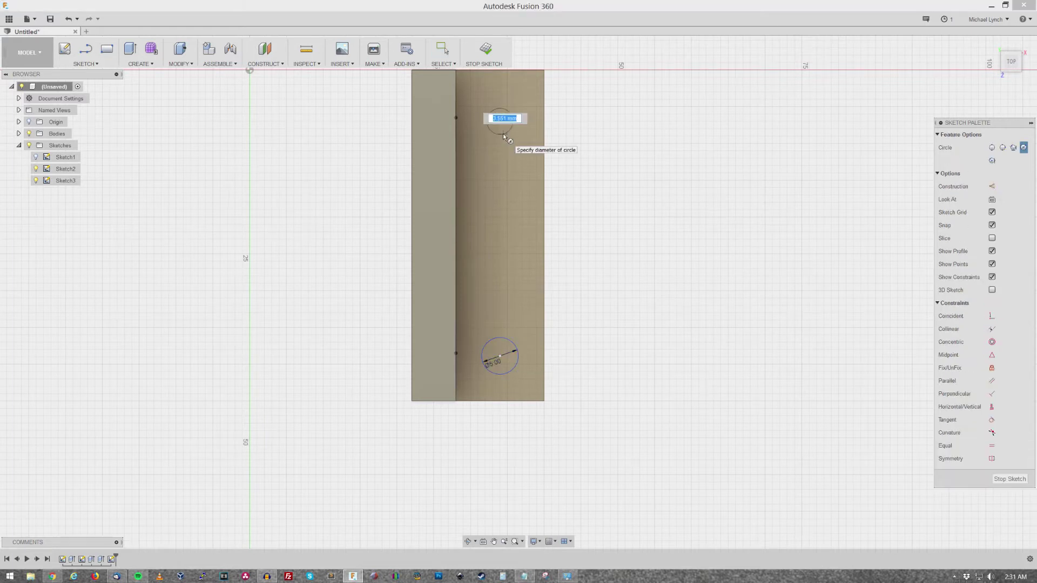
pyautogui.press('Return')
# - Place the lower and upper holes 6.5 mm from their respective ends
pyautogui.click(499, 356)
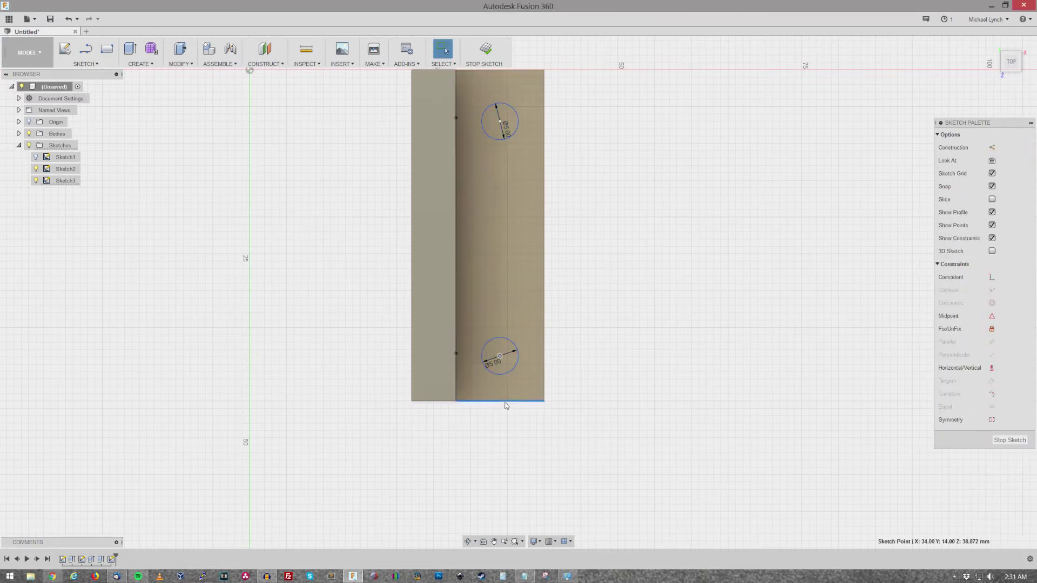
pyautogui.keyDown('ctrl'); pyautogui.click(507, 400); pyautogui.keyUp('ctrl')
pyautogui.press('d')
pyautogui.click(530, 383)
pyautogui.write('6.5')
pyautogui.press('Return')
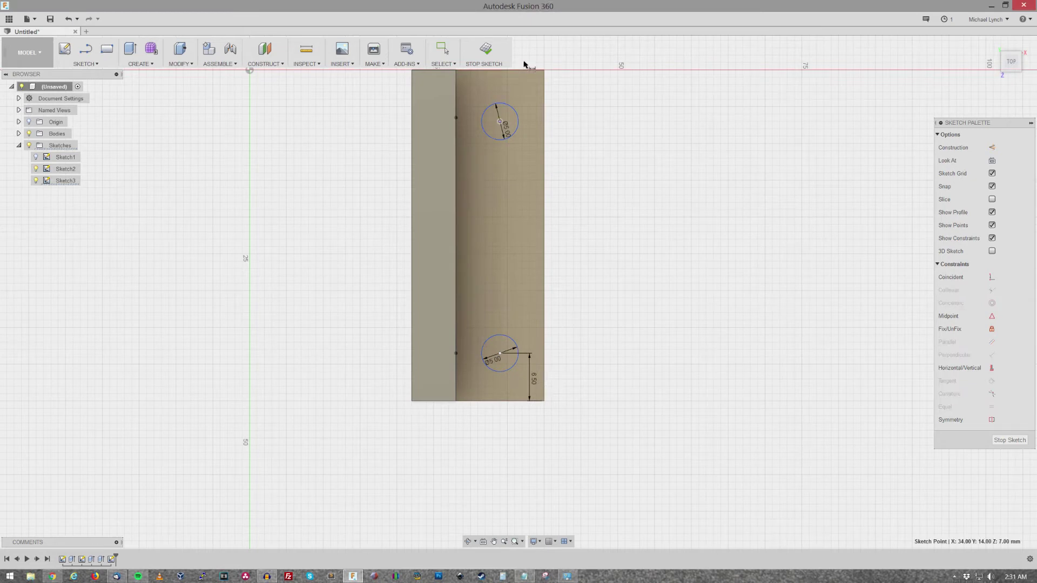
pyautogui.click(532, 101)
pyautogui.write('6.5')
pyautogui.press('Return')
# - Set both hole centres 6 mm from the side edge
pyautogui.scroll(2, 517, 251)
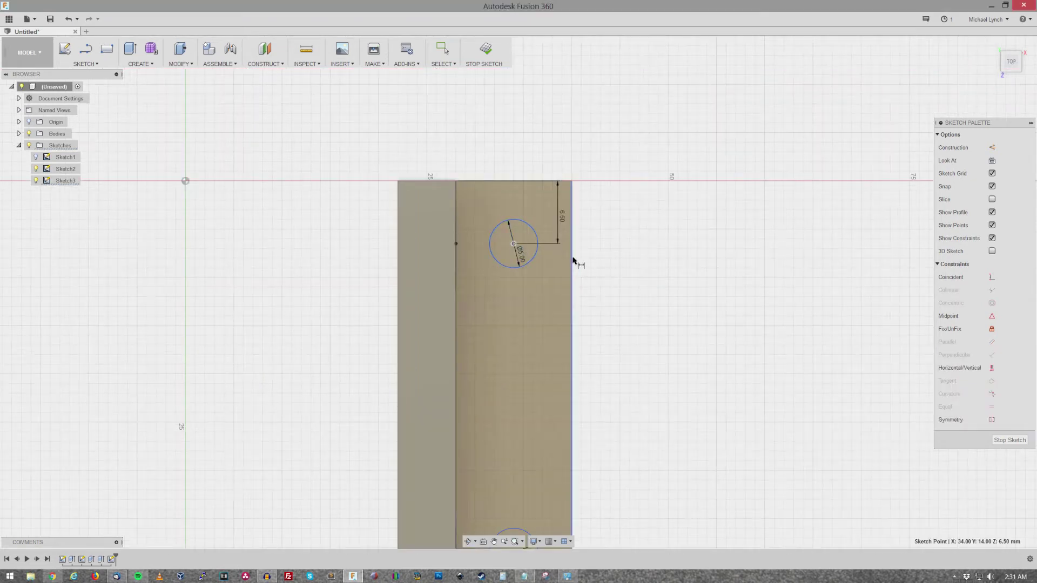
pyautogui.click(527, 301)
pyautogui.write('6')
pyautogui.press('Return')
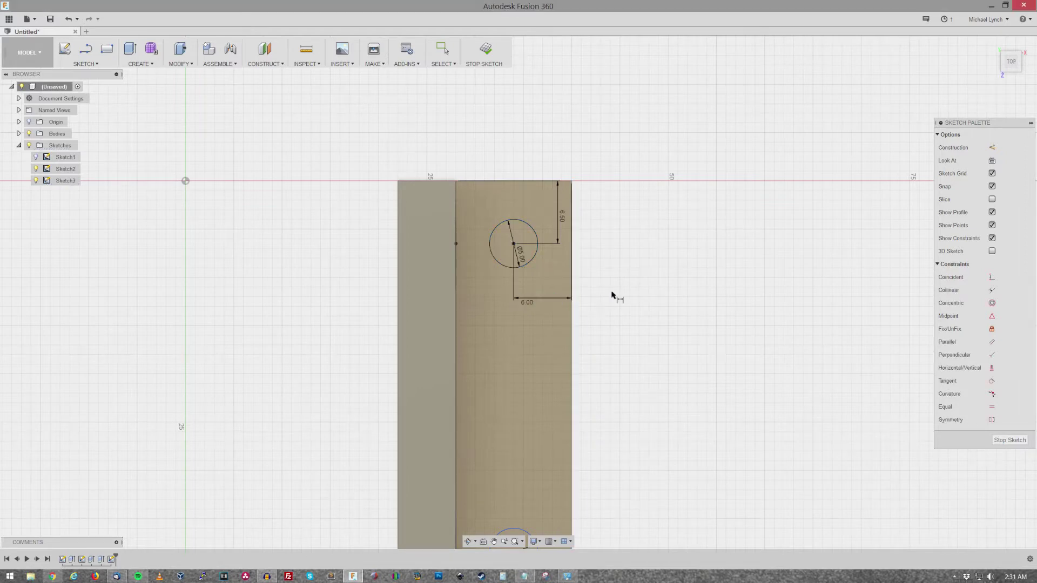
pyautogui.scroll(-2, 549, 304)
pyautogui.scroll(2, 525, 432)
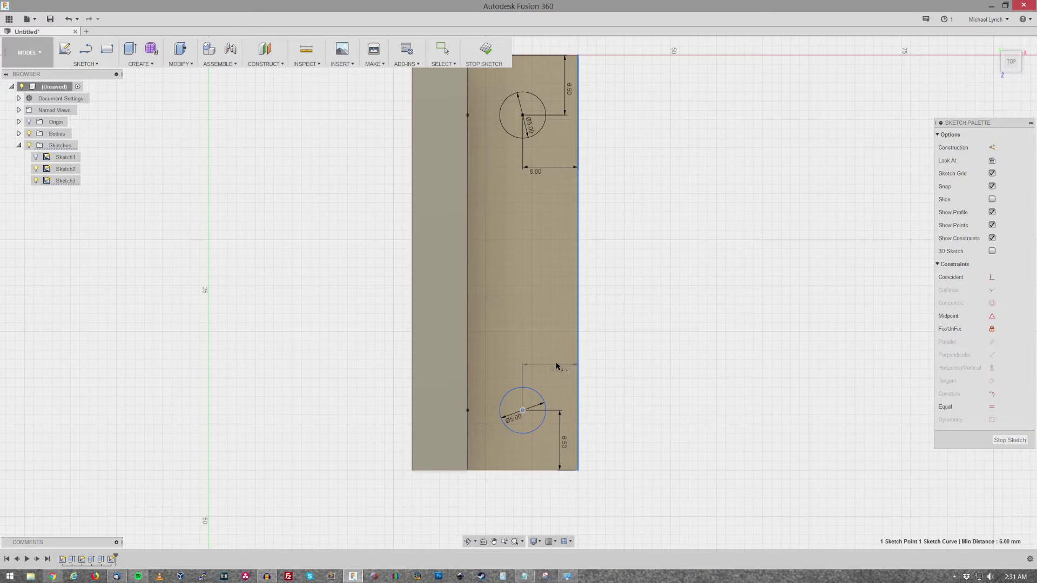
pyautogui.click(558, 364)
pyautogui.press('Return')
# - Cut both circles 4 mm into the base flange
pyautogui.press('e')
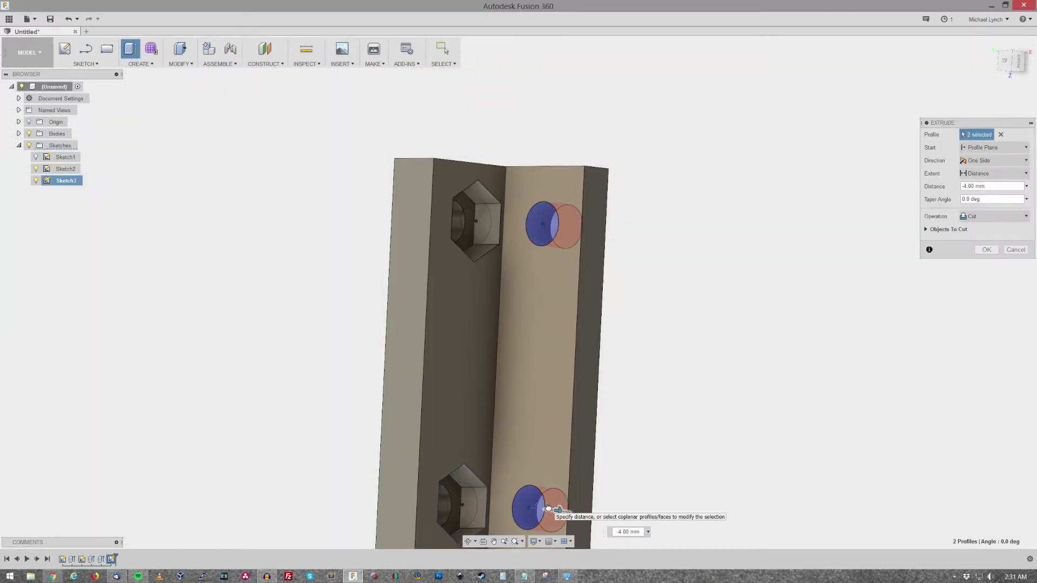
pyautogui.moveTo(540, 507); pyautogui.dragTo(556, 511)
pyautogui.click(986, 250)
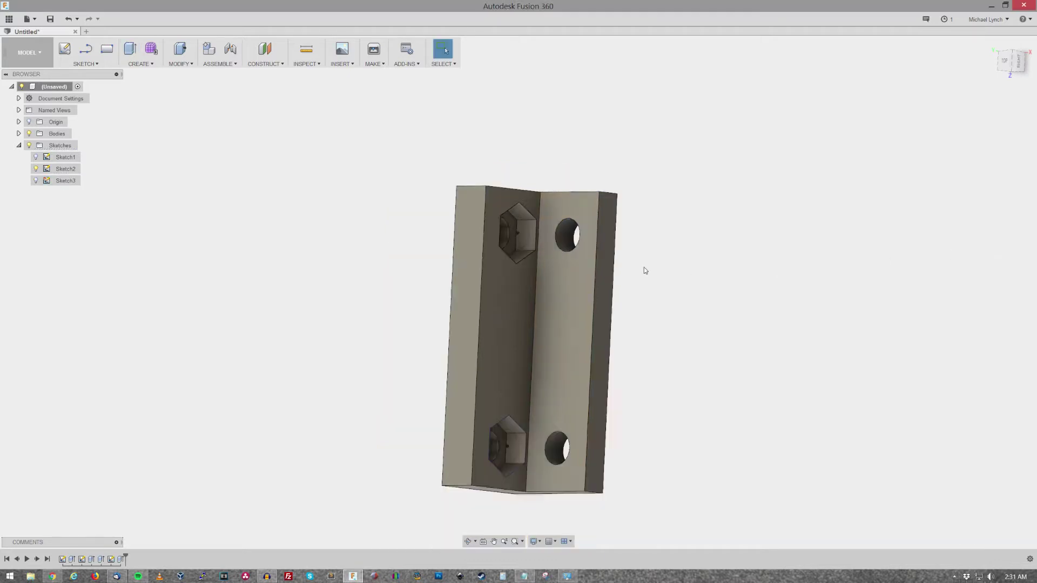
pyautogui.scroll(-3, 624, 169)
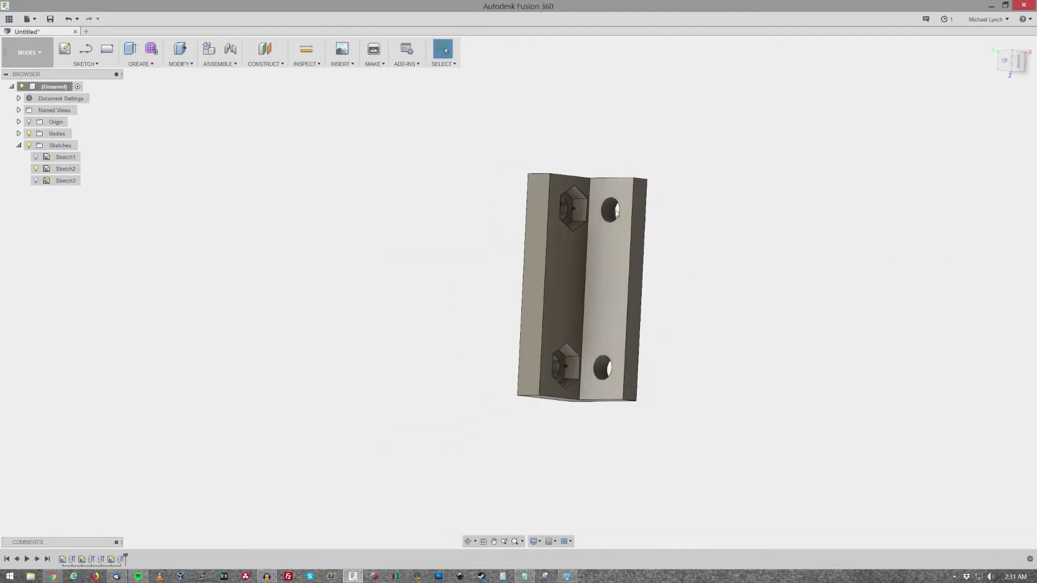
pyautogui.keyDown('shift'); pyautogui.moveTo(999, 64); pyautogui.dragTo(157, 82, button='middle'); pyautogui.keyUp('shift')
# - Show Sketch1, hide the hexagon sketch, and extrude the triangle 32 mm
pyautogui.click(36, 158)
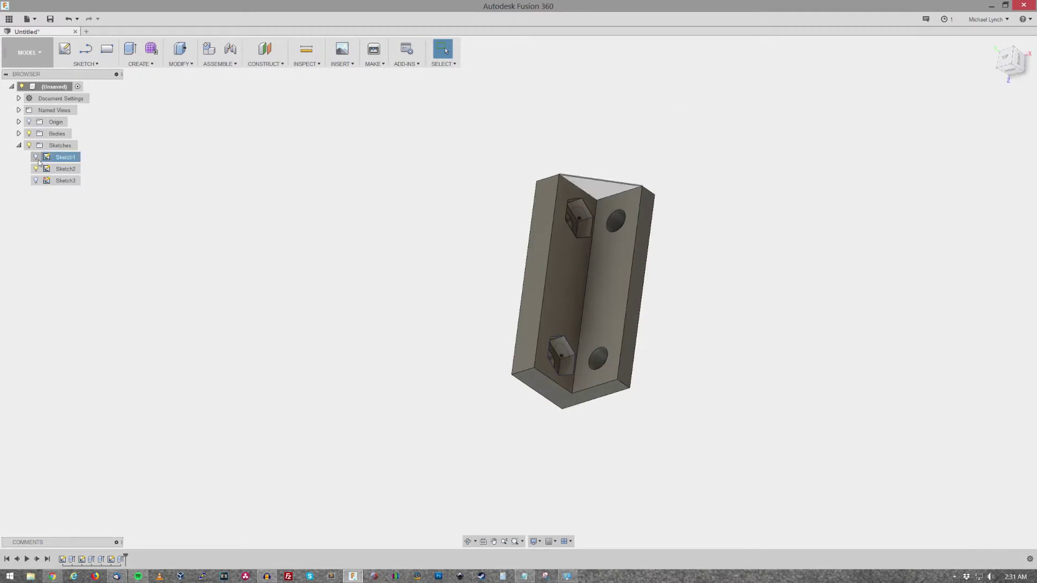
pyautogui.click(36, 169)
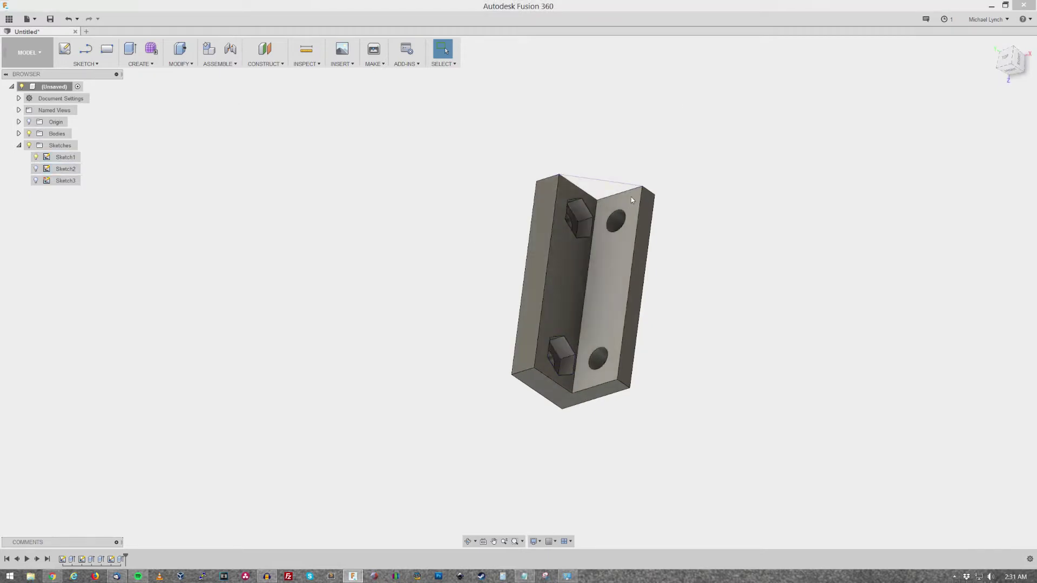
pyautogui.press('d')
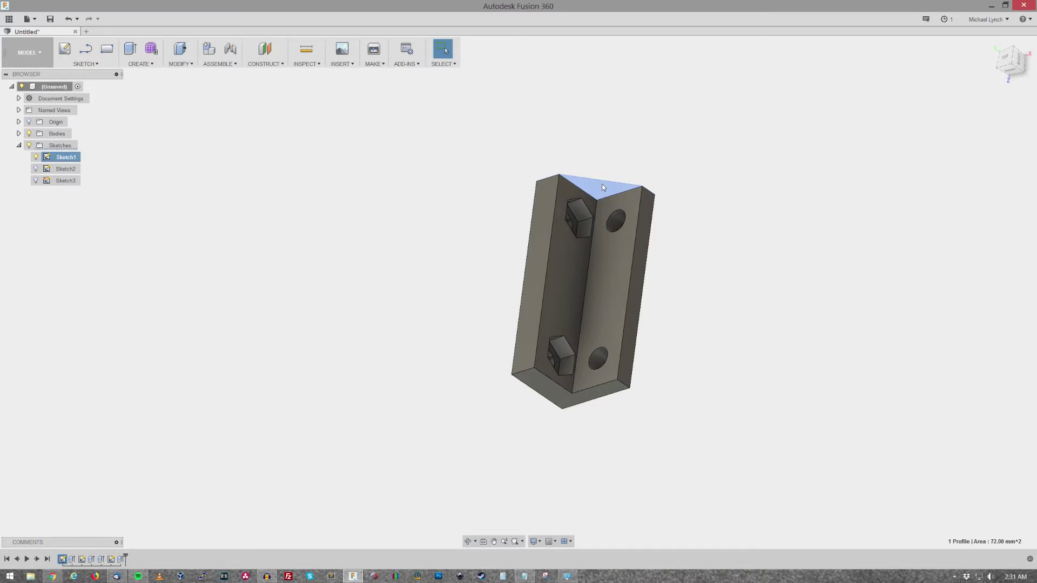
pyautogui.press('e')
pyautogui.moveTo(600, 187); pyautogui.dragTo(586, 326)
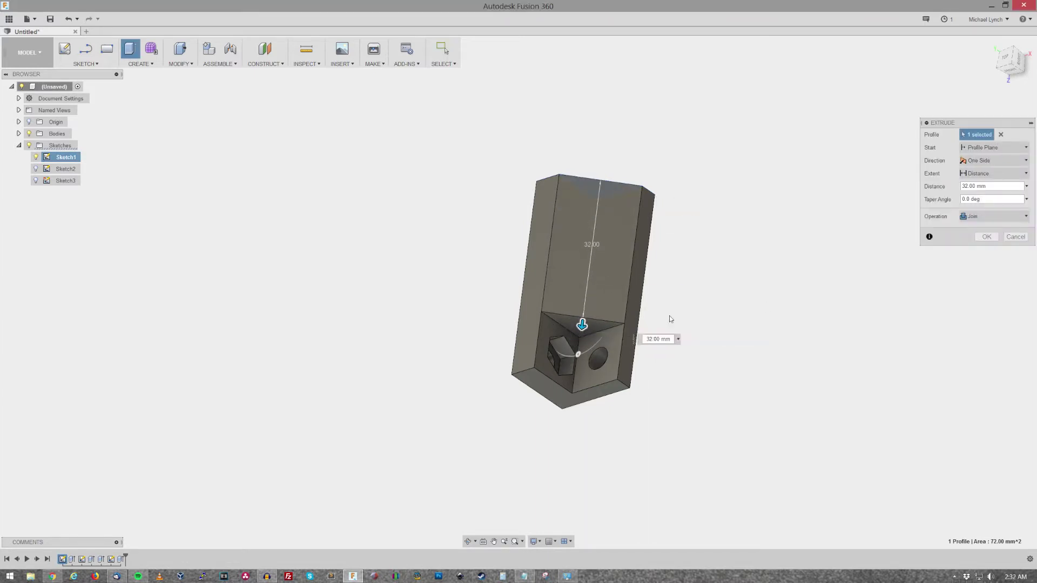
# - Make the brace extrusion two-sided with -13 mm on the second side, joined
pyautogui.click(966, 161)
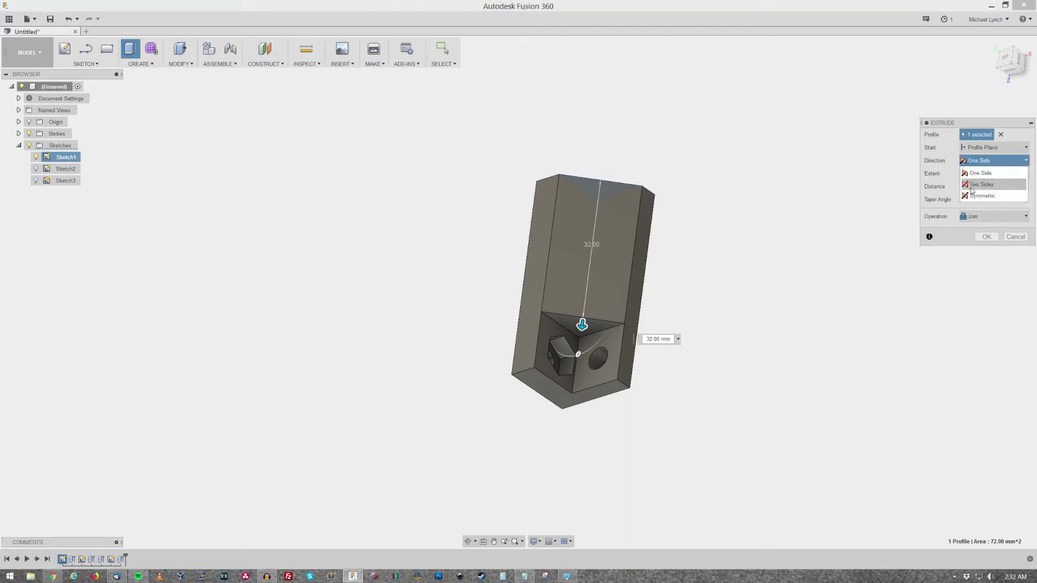
pyautogui.click(980, 185)
pyautogui.moveTo(600, 173); pyautogui.dragTo(600, 234)
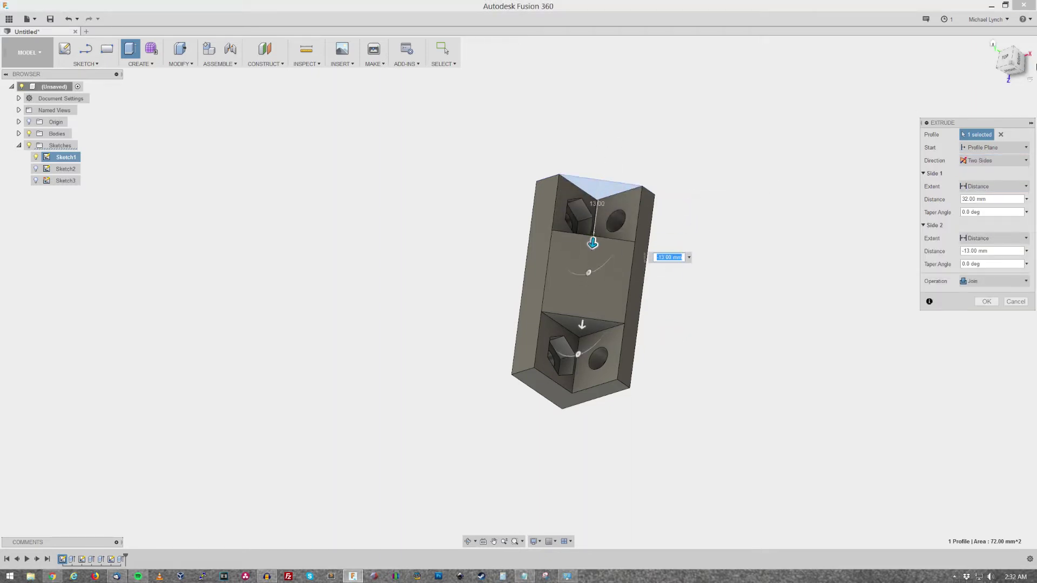
pyautogui.click(1020, 63)
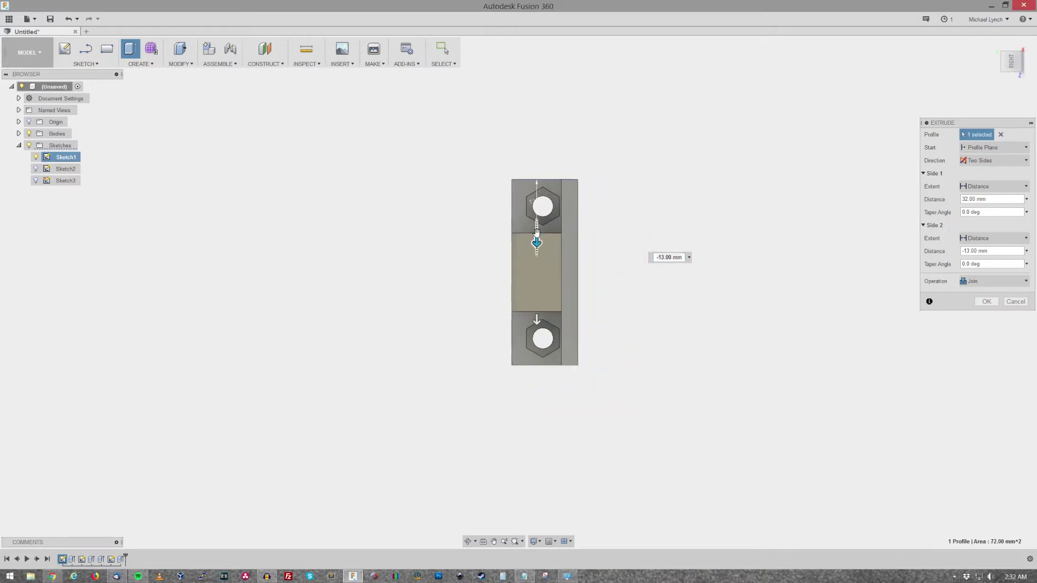
pyautogui.moveTo(536, 239); pyautogui.dragTo(536, 234)
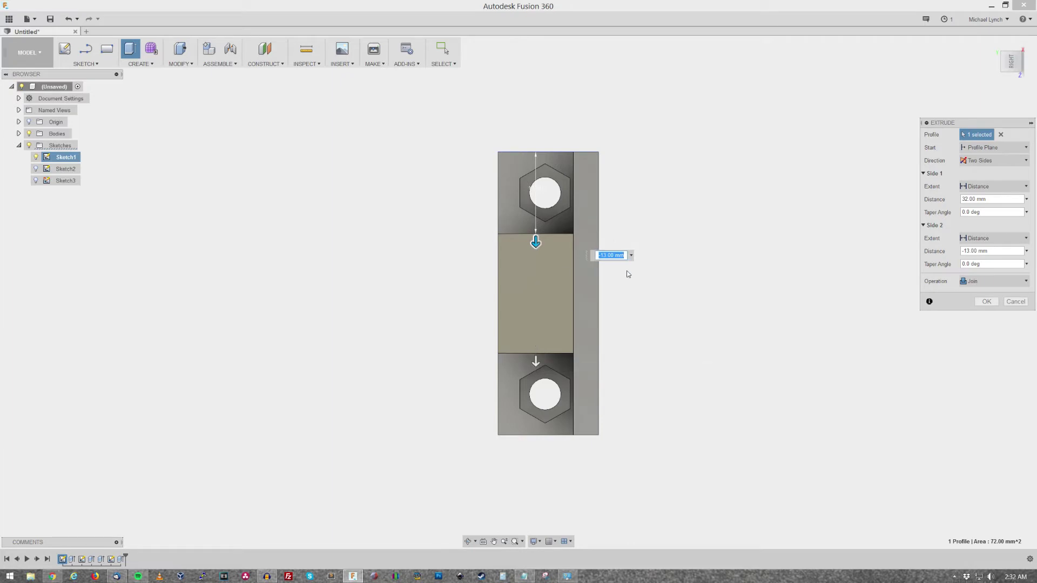
pyautogui.click(986, 301)
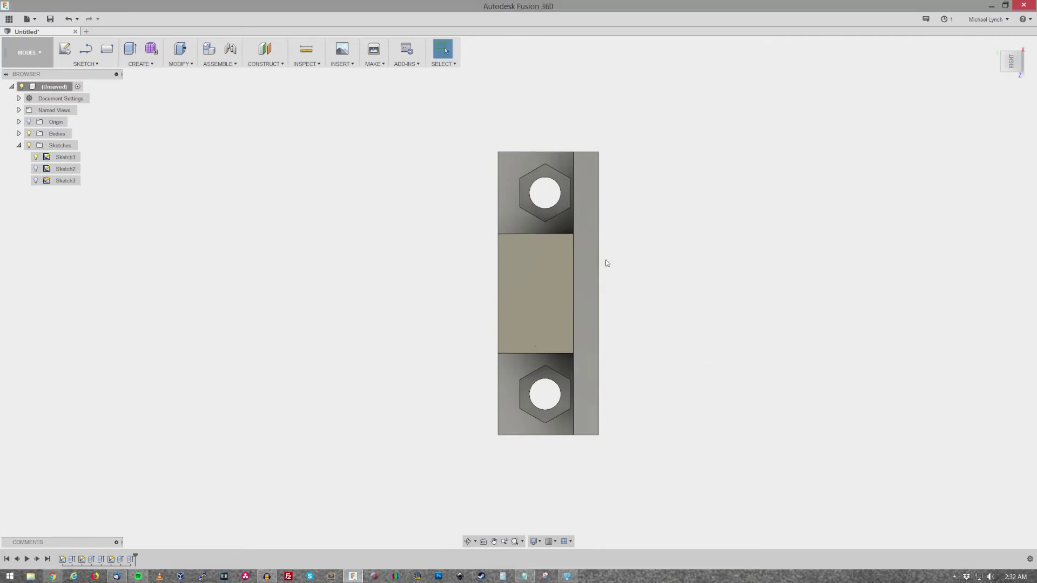
pyautogui.scroll(-3, 605, 262)
pyautogui.click(1000, 49)
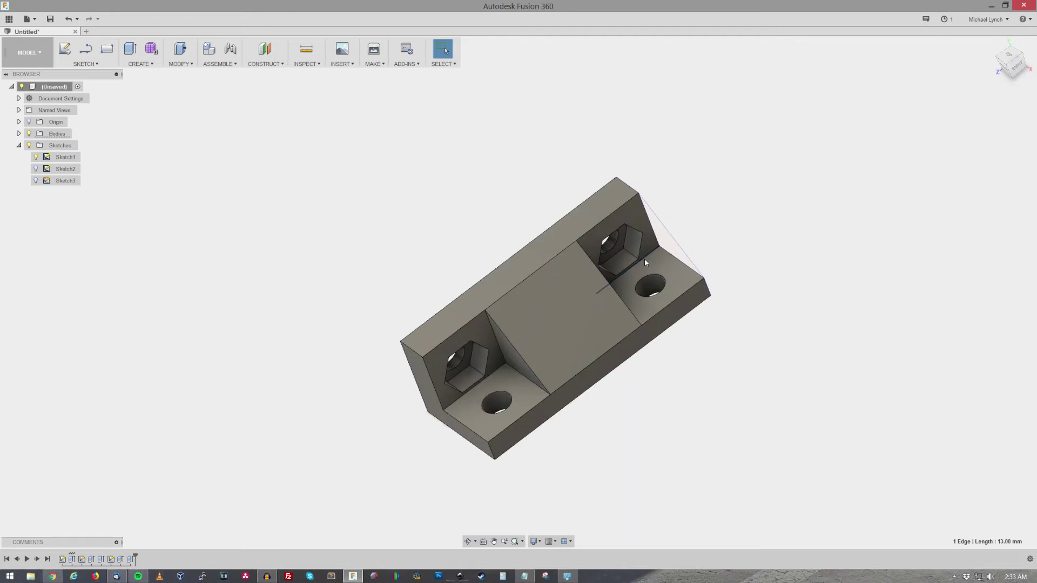
pyautogui.rightClick(494, 377)
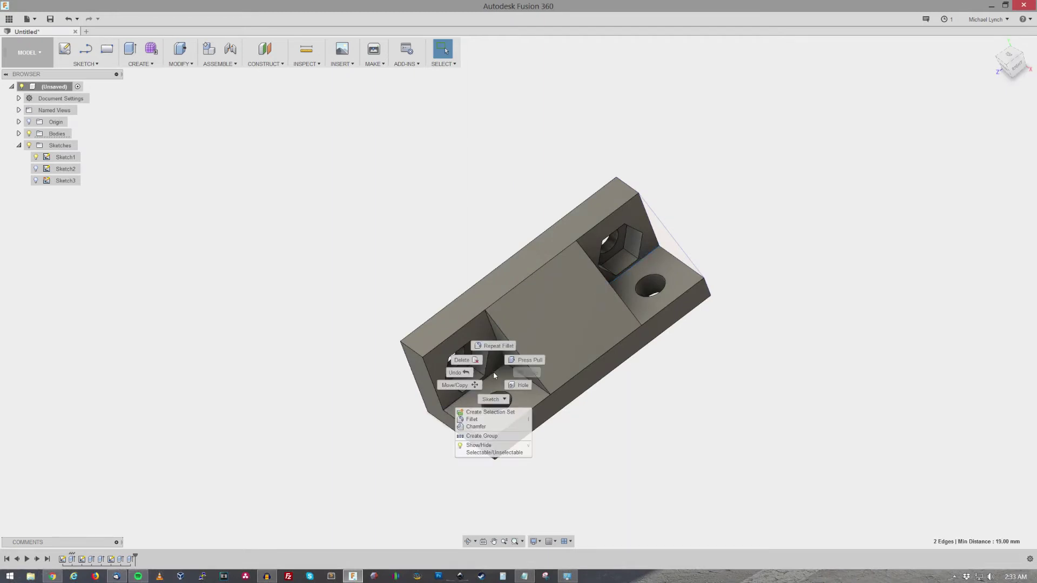
pyautogui.click(476, 427)
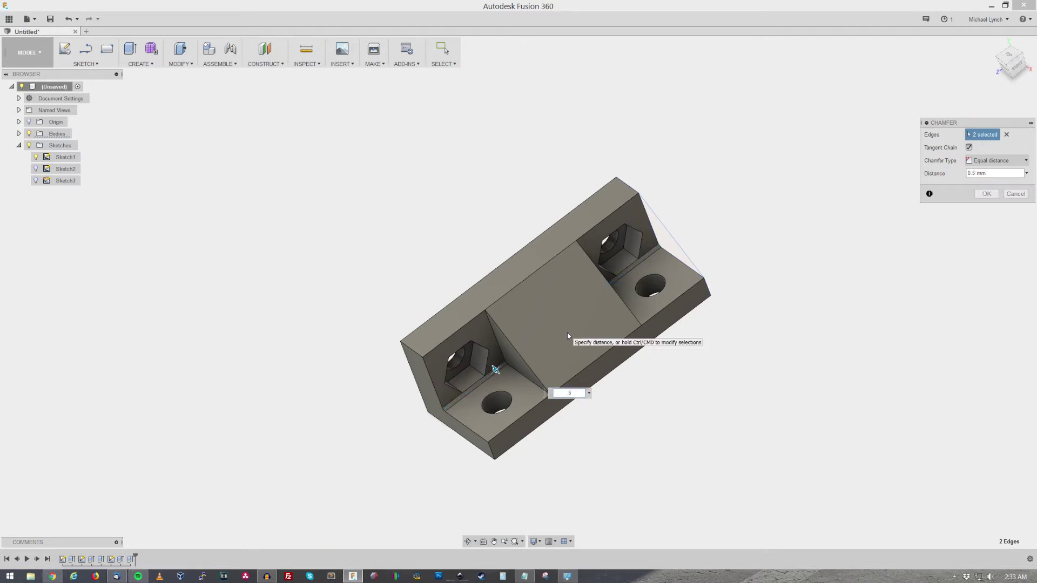
pyautogui.press('Escape')
pyautogui.moveTo(1008, 64); pyautogui.dragTo(986, 101)
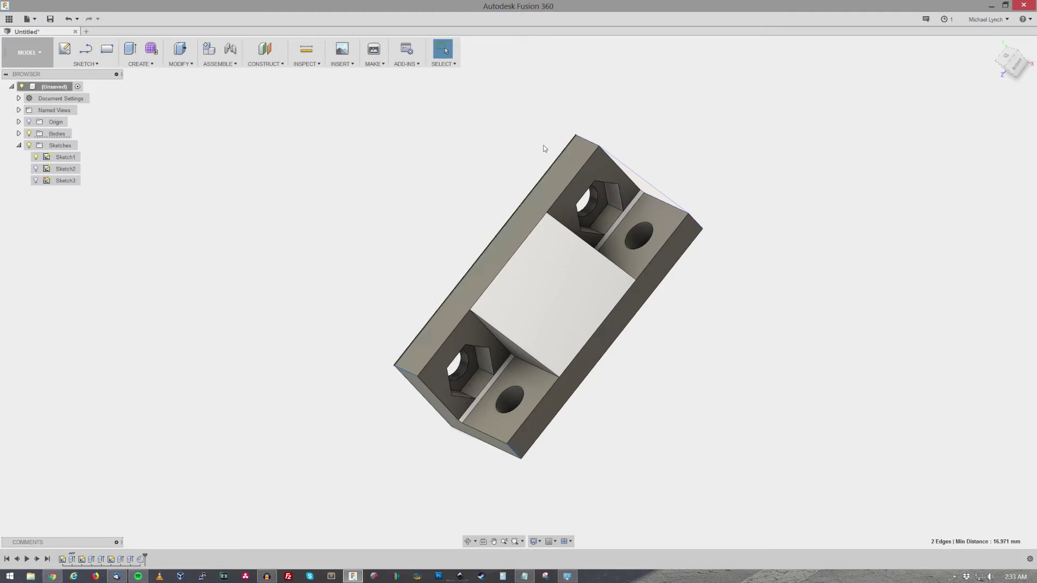
pyautogui.keyDown('ctrl'); pyautogui.click(586, 140); pyautogui.keyUp('ctrl')
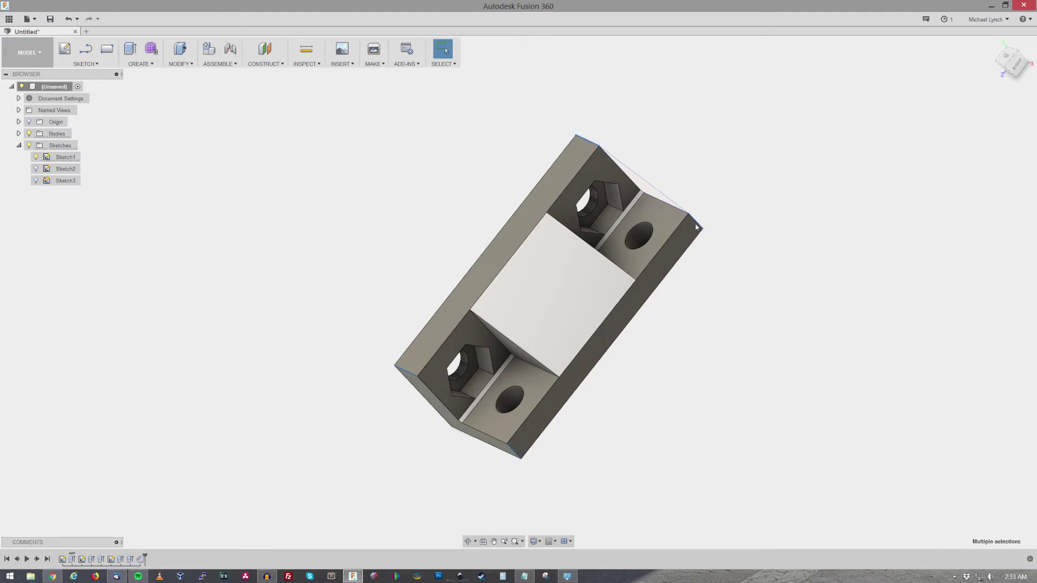
# - Fillet the bracket's four outer corner edges, changing the radius from 3 mm to 2 mm
pyautogui.press('f')
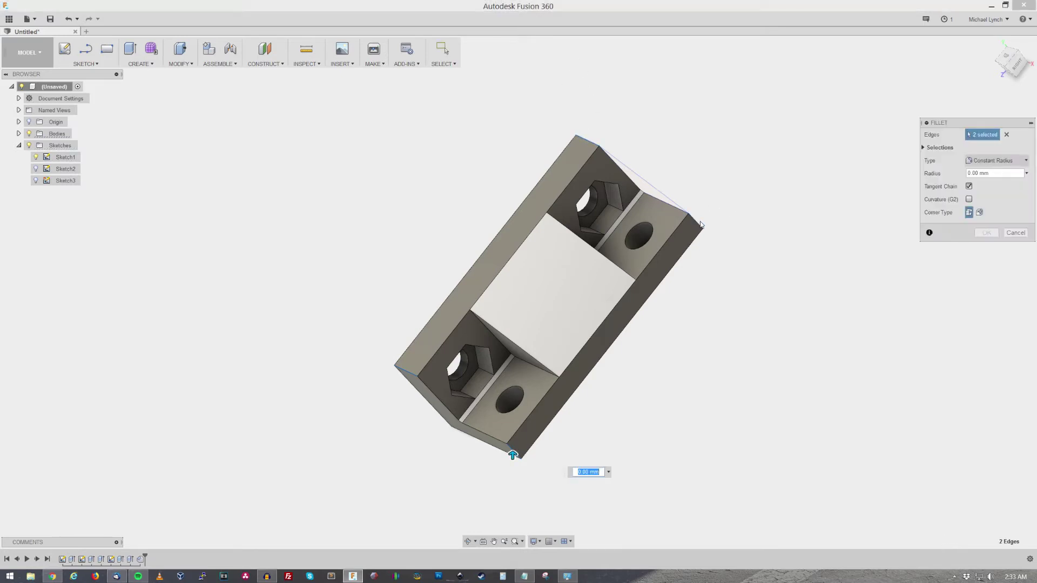
pyautogui.write('3')
pyautogui.press('Return')
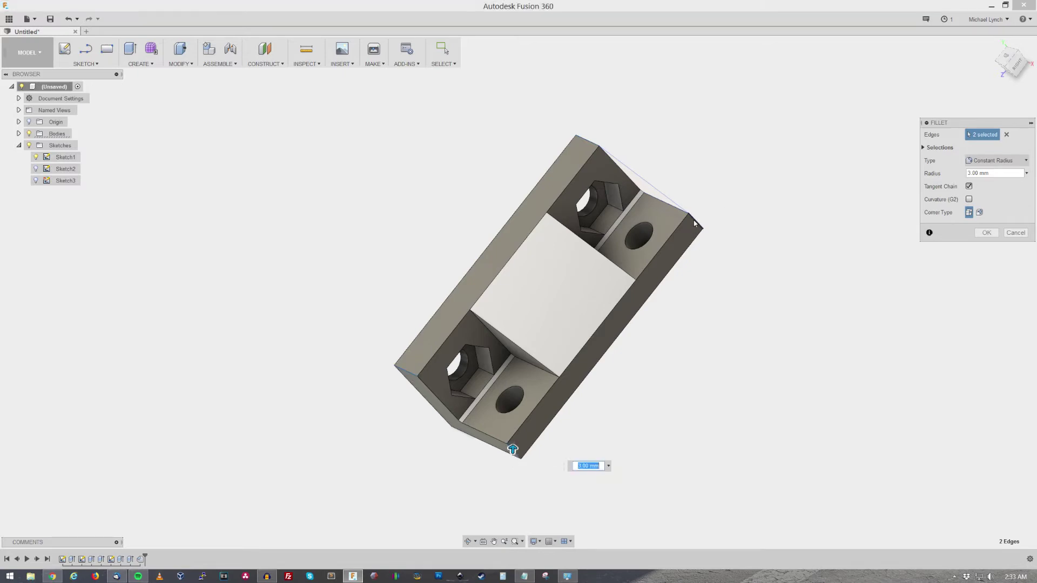
pyautogui.click(588, 144)
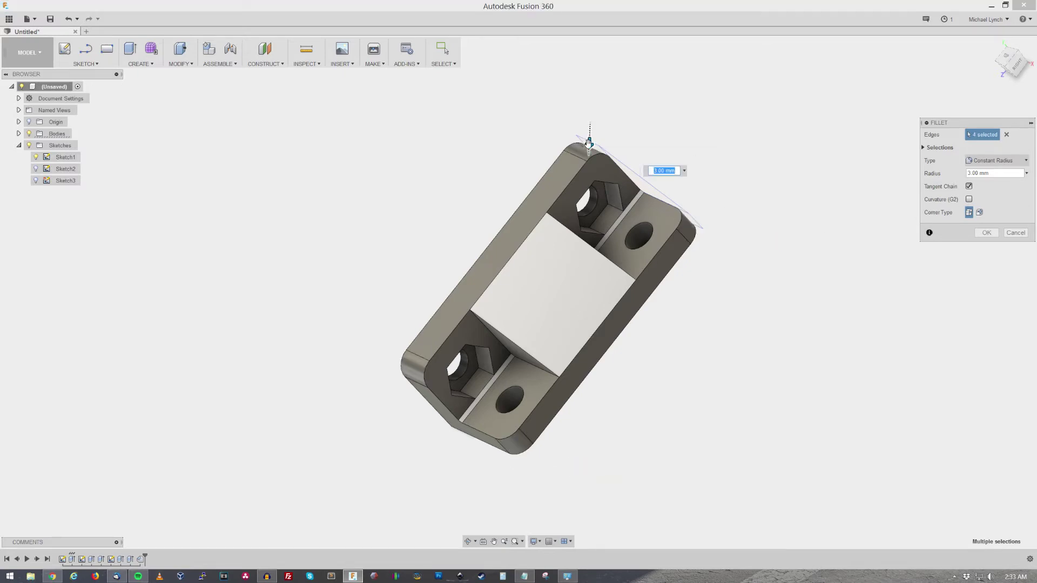
pyautogui.write('2')
pyautogui.press('Return')
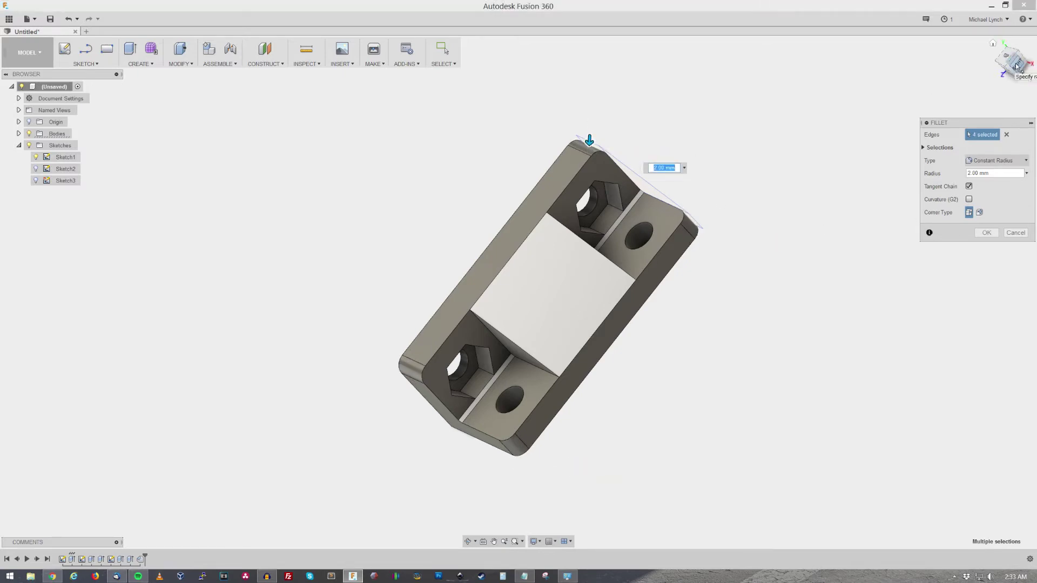
pyautogui.moveTo(1017, 66)
pyautogui.mouseDown()
pyautogui.moveTo(1004, 75)
pyautogui.moveTo(1015, 65)
pyautogui.mouseUp()
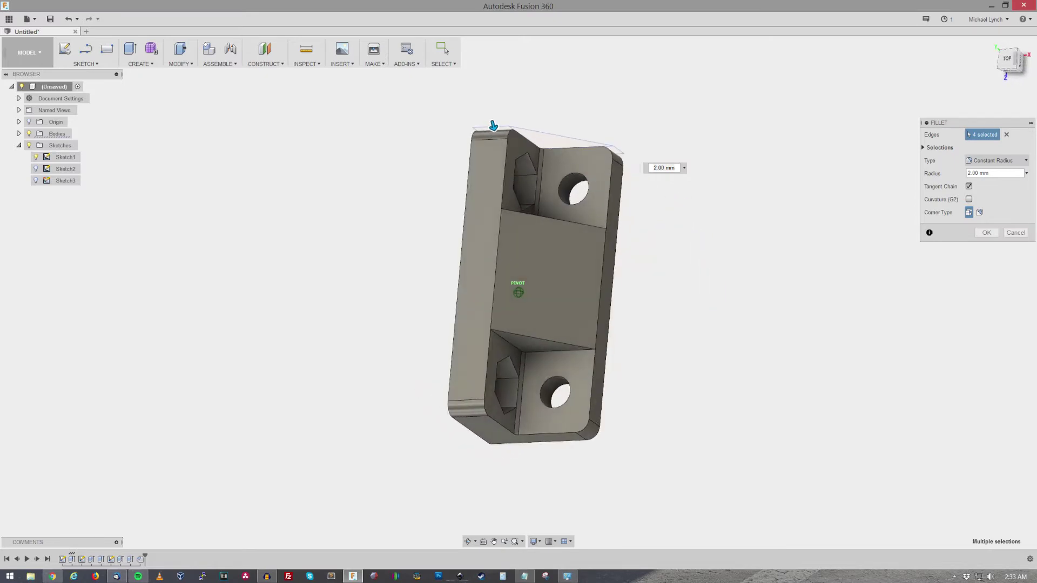
pyautogui.keyDown('shift'); pyautogui.moveTo(1015, 81); pyautogui.dragTo(1031, 189, button='middle'); pyautogui.keyUp('shift')
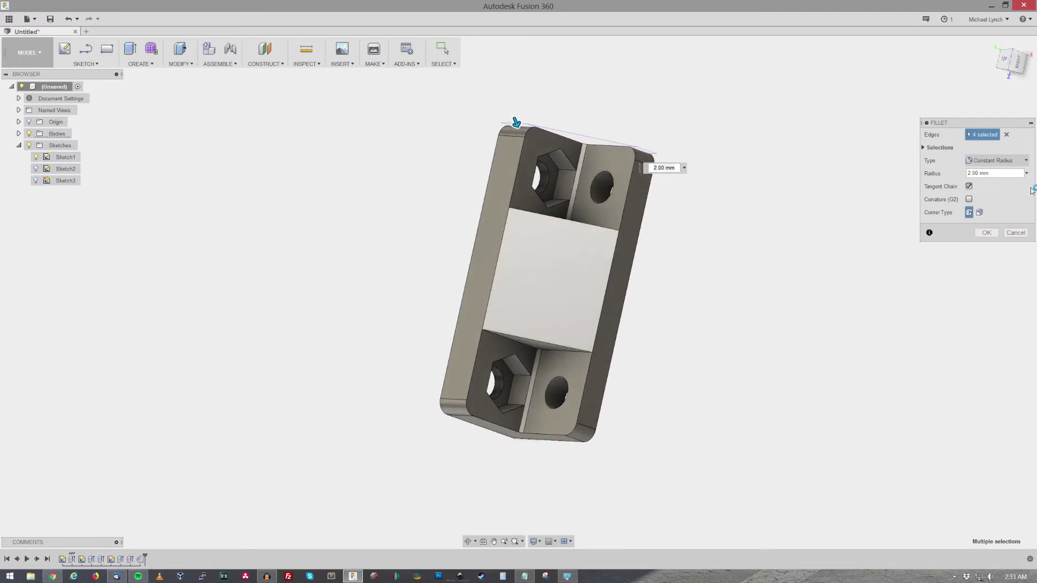
pyautogui.click(986, 232)
pyautogui.scroll(-3, 448, 285)
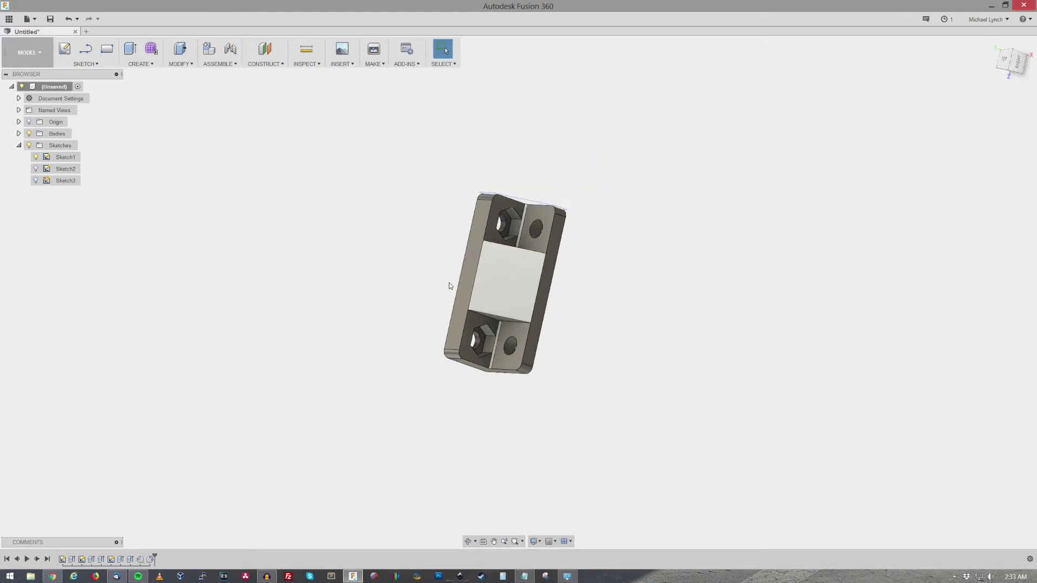
pyautogui.scroll(2, 551, 272)
pyautogui.moveTo(1008, 62)
pyautogui.keyDown('shift'); pyautogui.mouseDown(button='middle')
pyautogui.moveTo(1026, 124)
pyautogui.moveTo(1009, 64)
pyautogui.mouseUp(button='middle'); pyautogui.keyUp('shift')
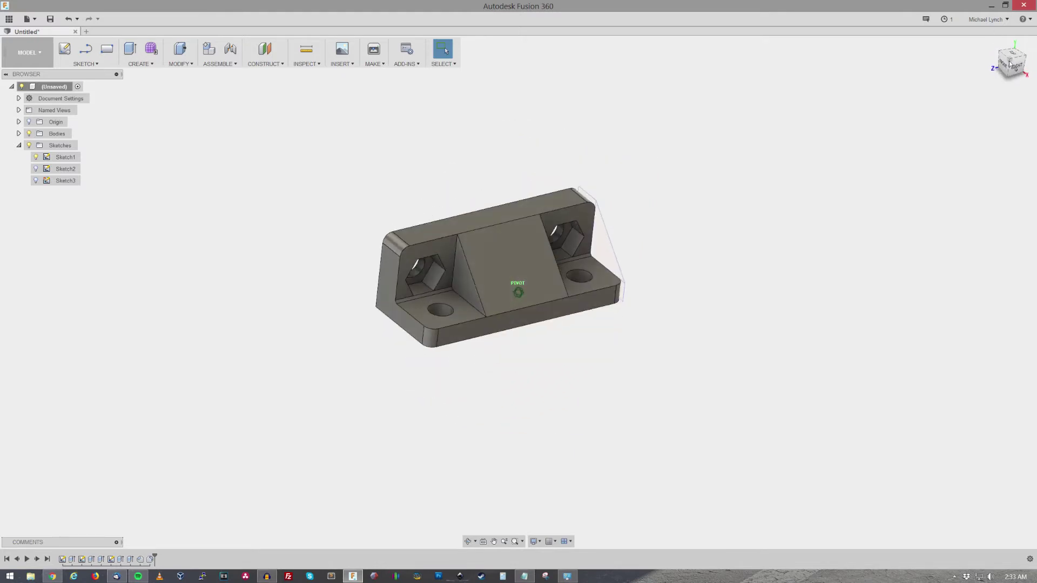